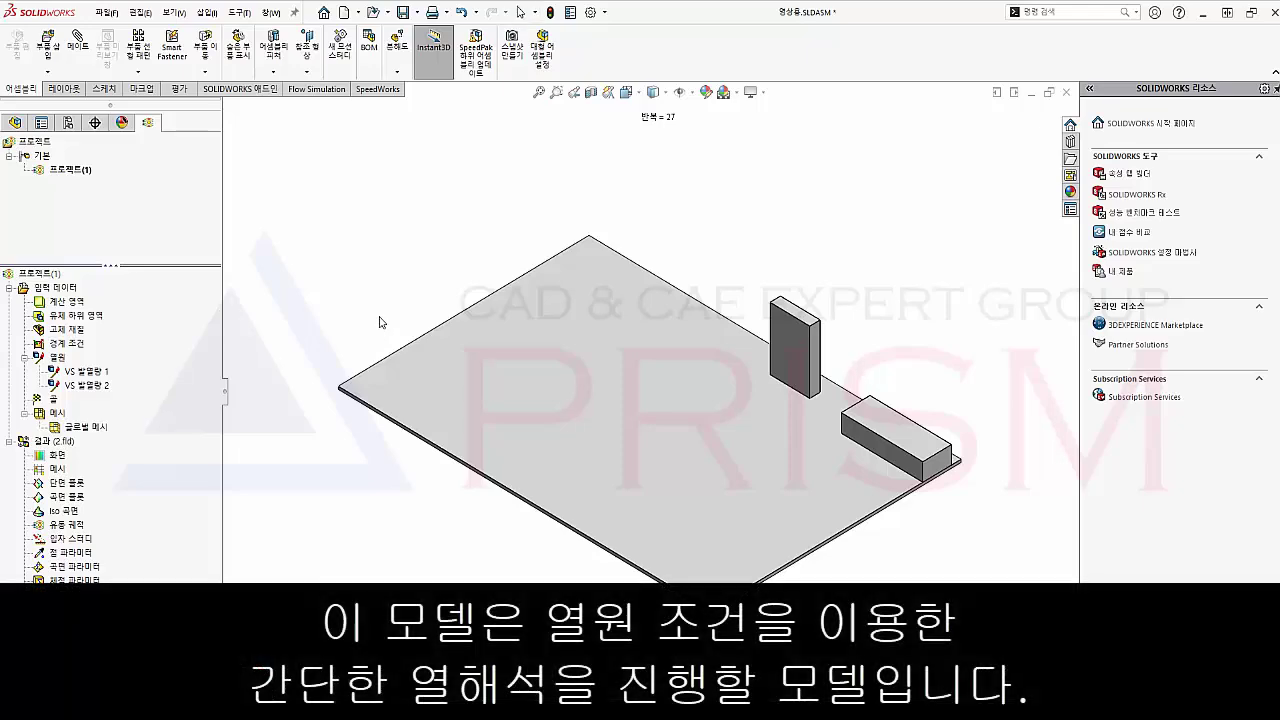
Step: Inspect both heat sources, including the first one's 0.08 W power, then return to isometric view
mouse_move(382, 318)
middle_down()
mouse_move(434, 198)
mouse_move(601, 377)
middle_up()
scroll(585, 347, down, 5)
click(86, 372)
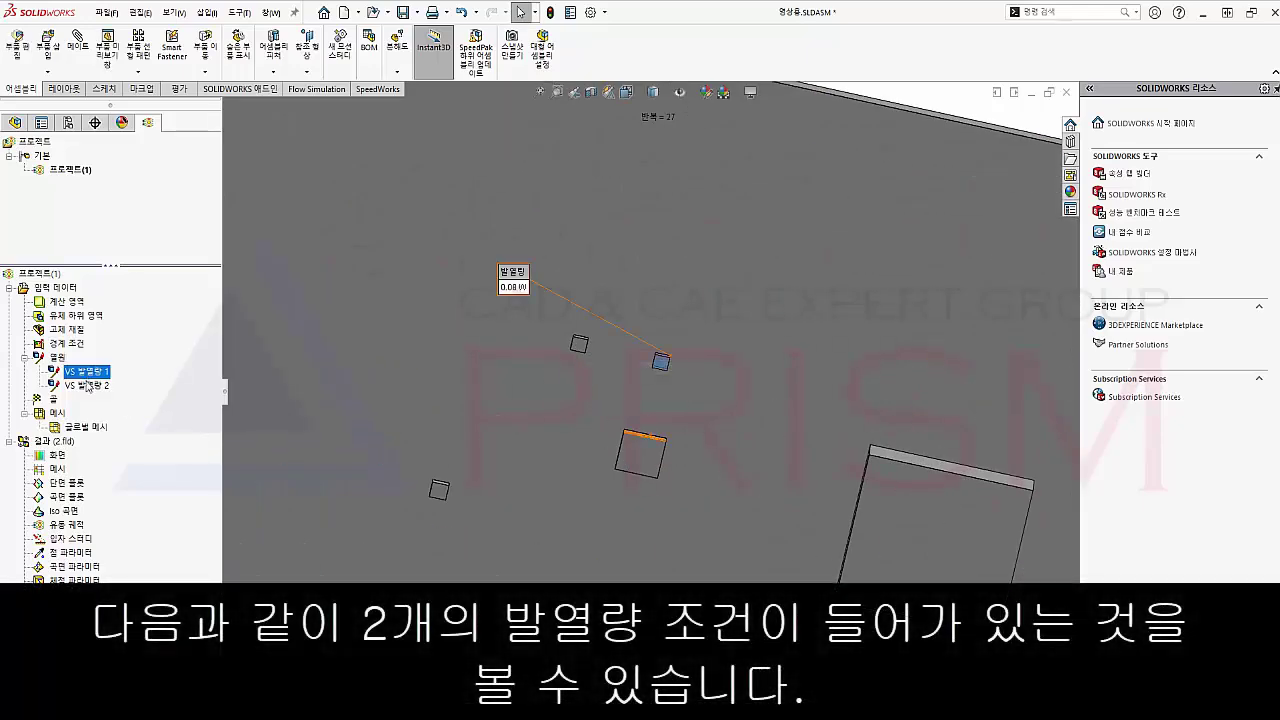
ctrl+click(87, 386)
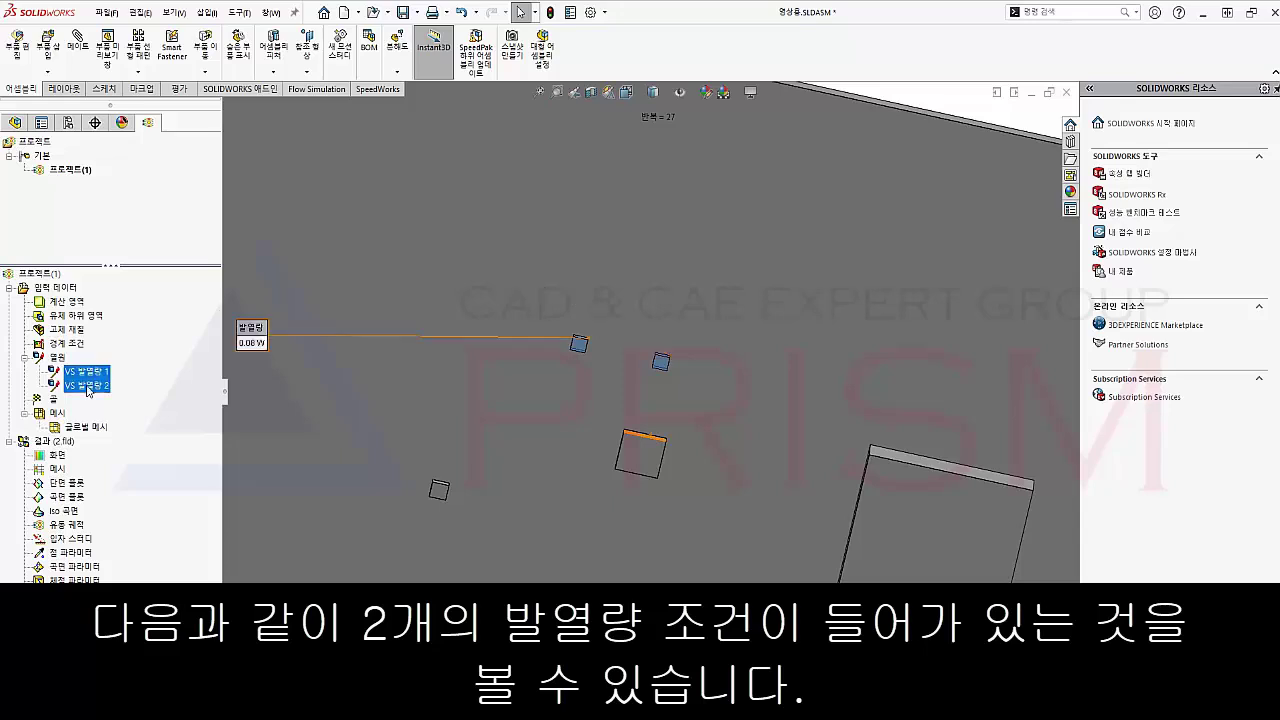
scroll(550, 390, up, 5)
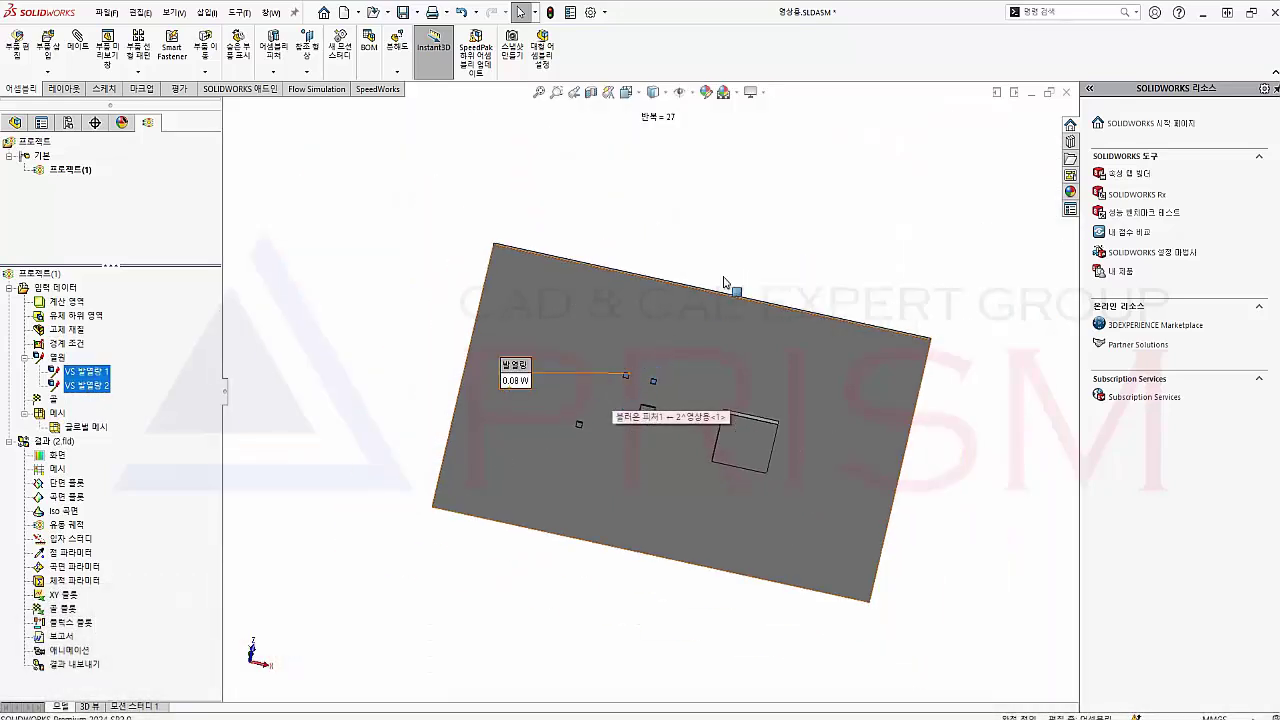
click(751, 238)
middle_drag(751, 238, 416, 407)
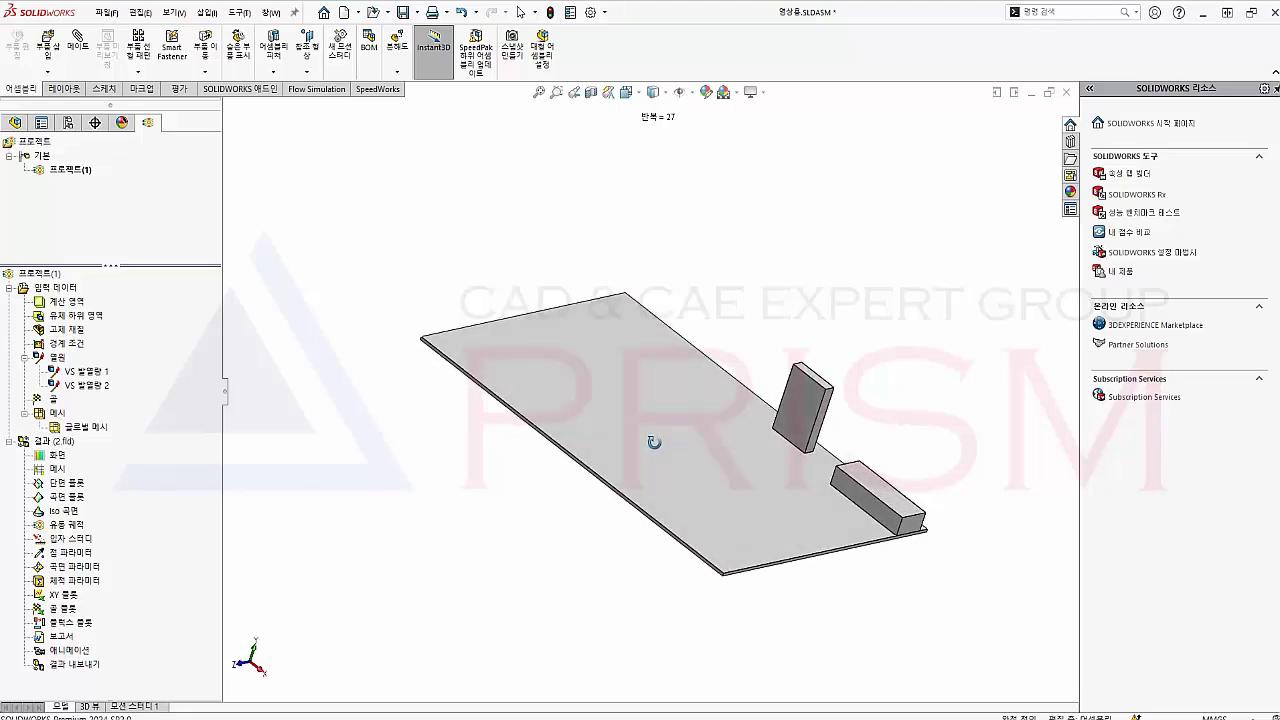
key(ctrl+7)
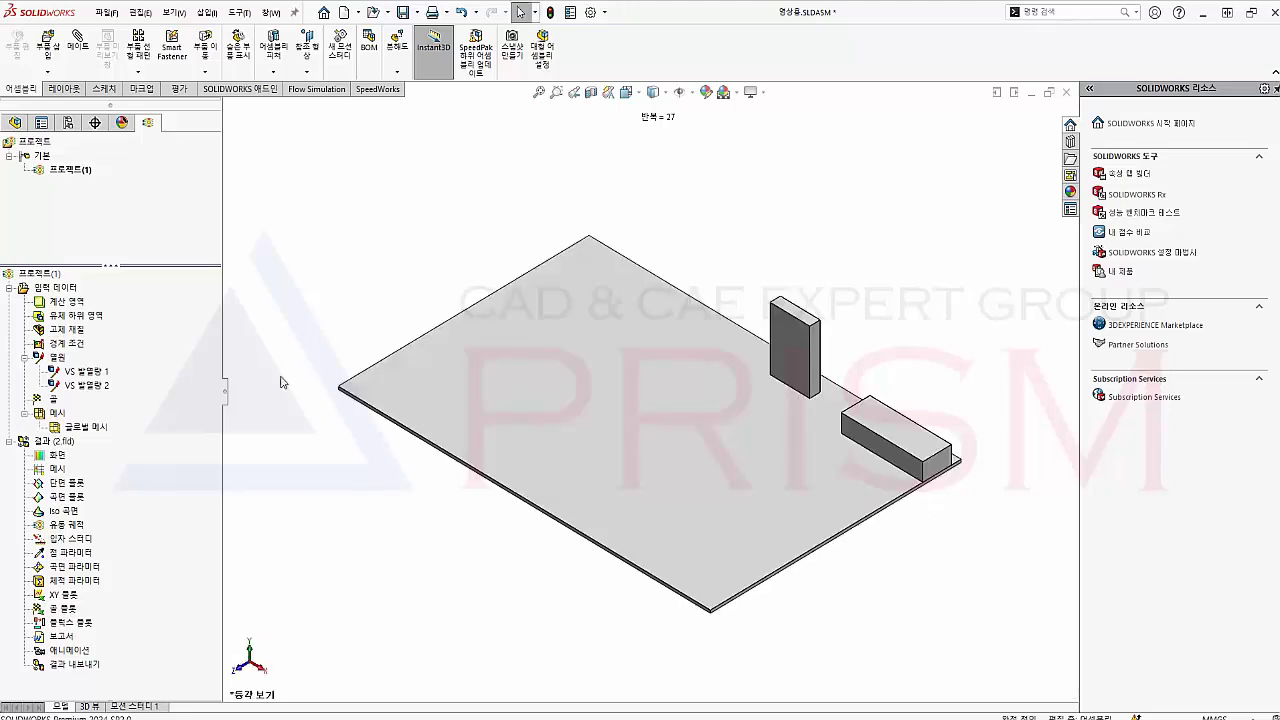
Step: Re-run the project calculation to 41 iterations and close the solver window
right_click(37, 281)
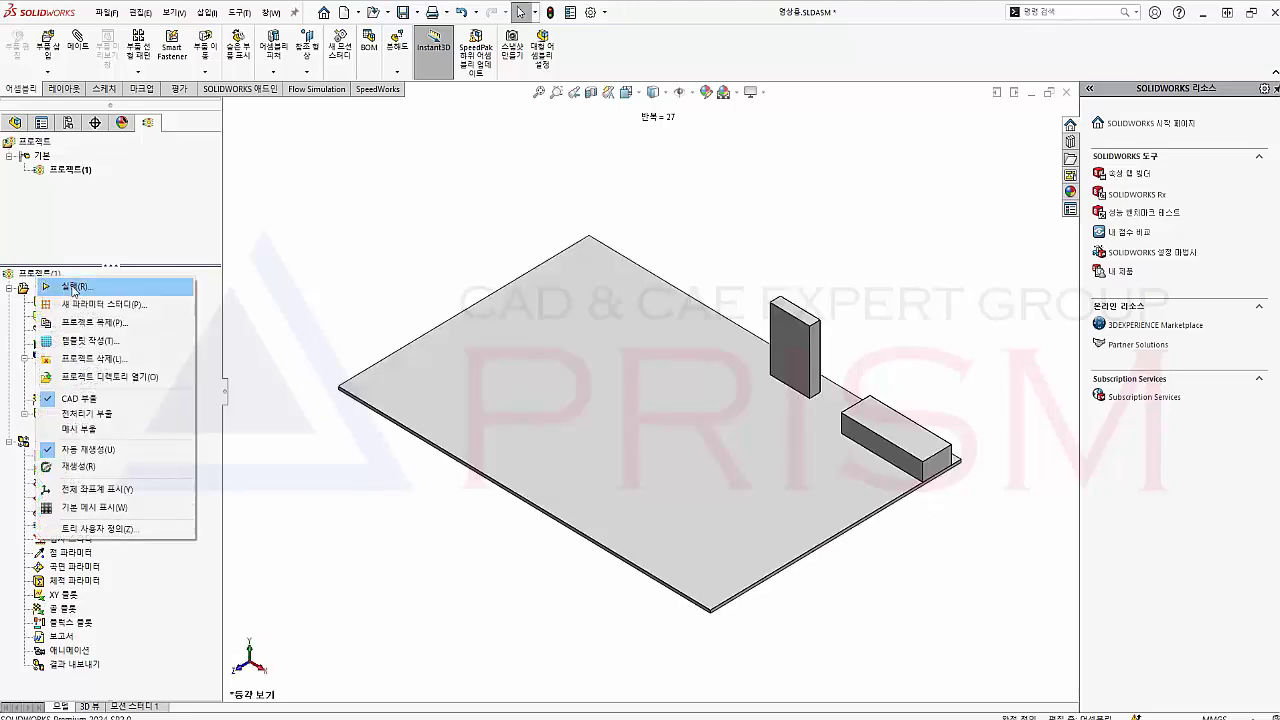
click(73, 288)
click(748, 285)
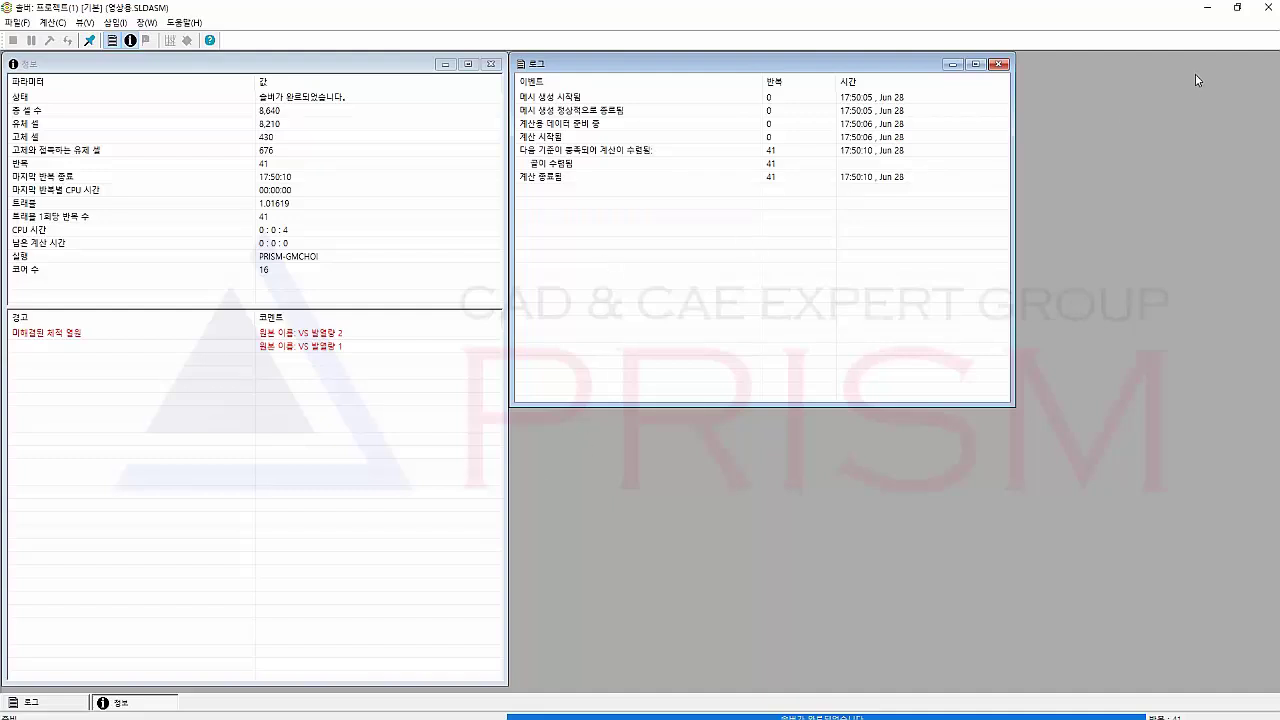
click(1264, 9)
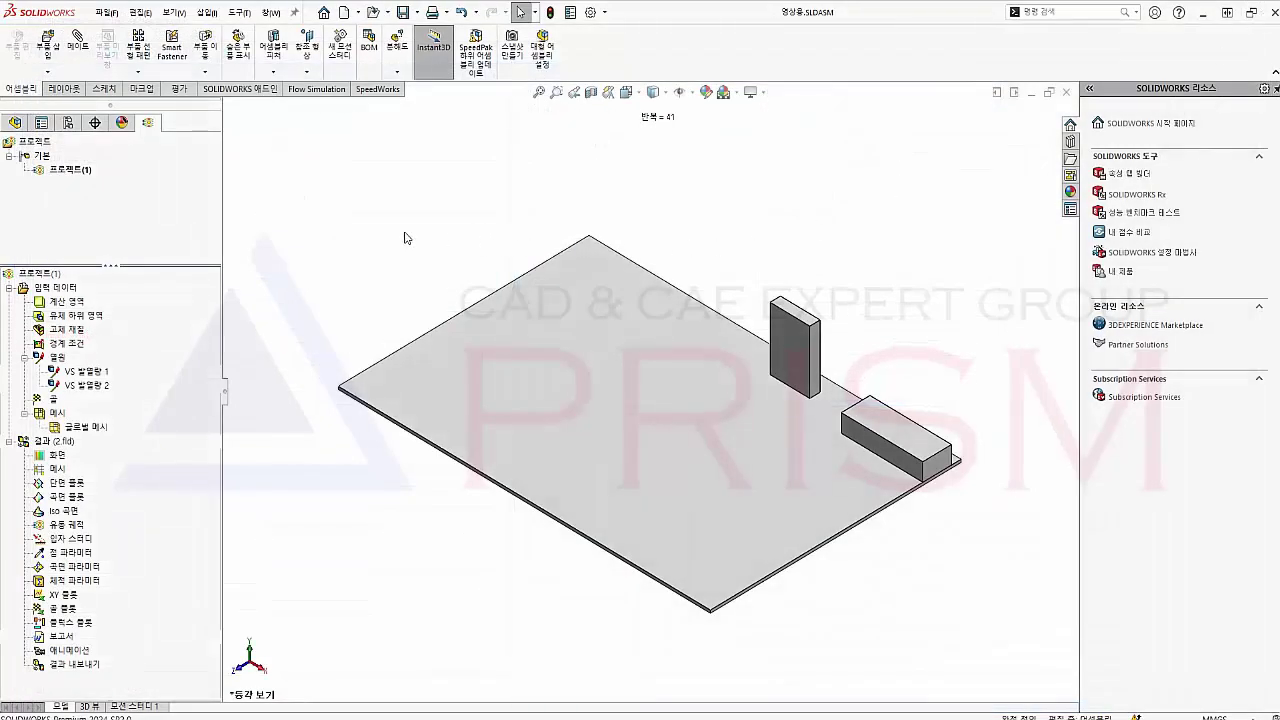
Step: Create Cut Plot 1 on PLANE1 showing temperature contours instead of pressure
double_click(62, 486)
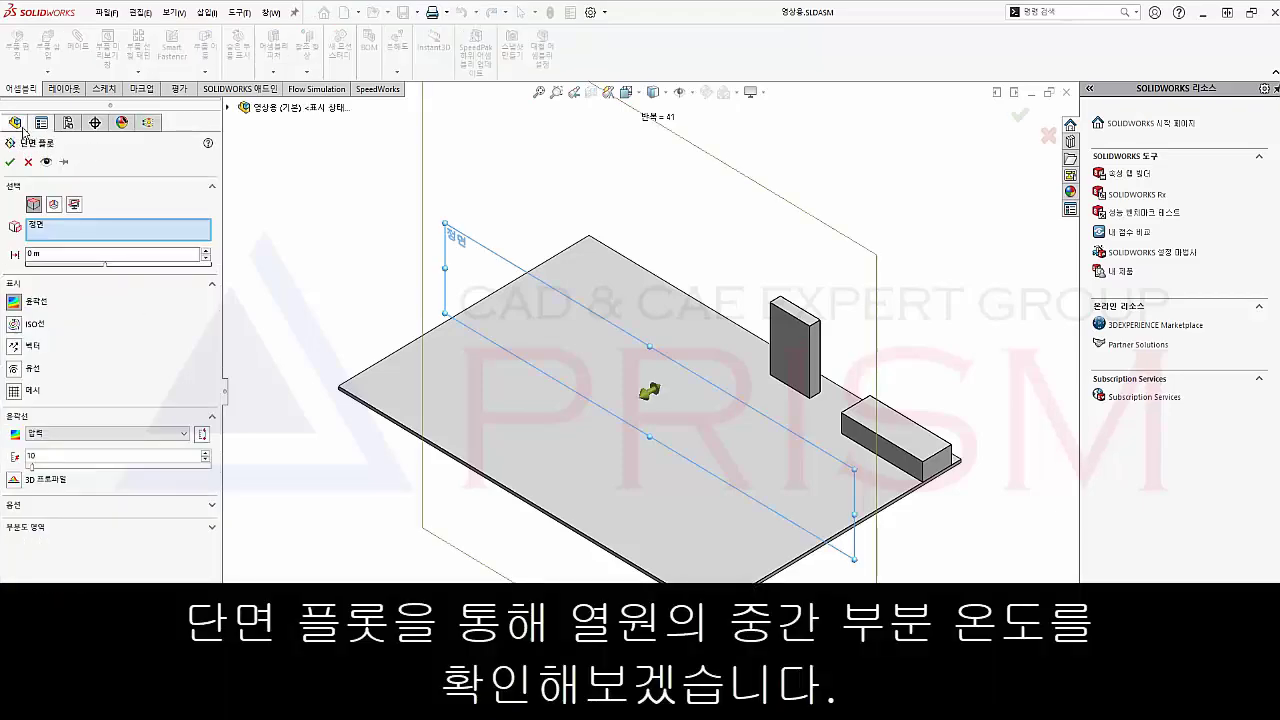
click(275, 384)
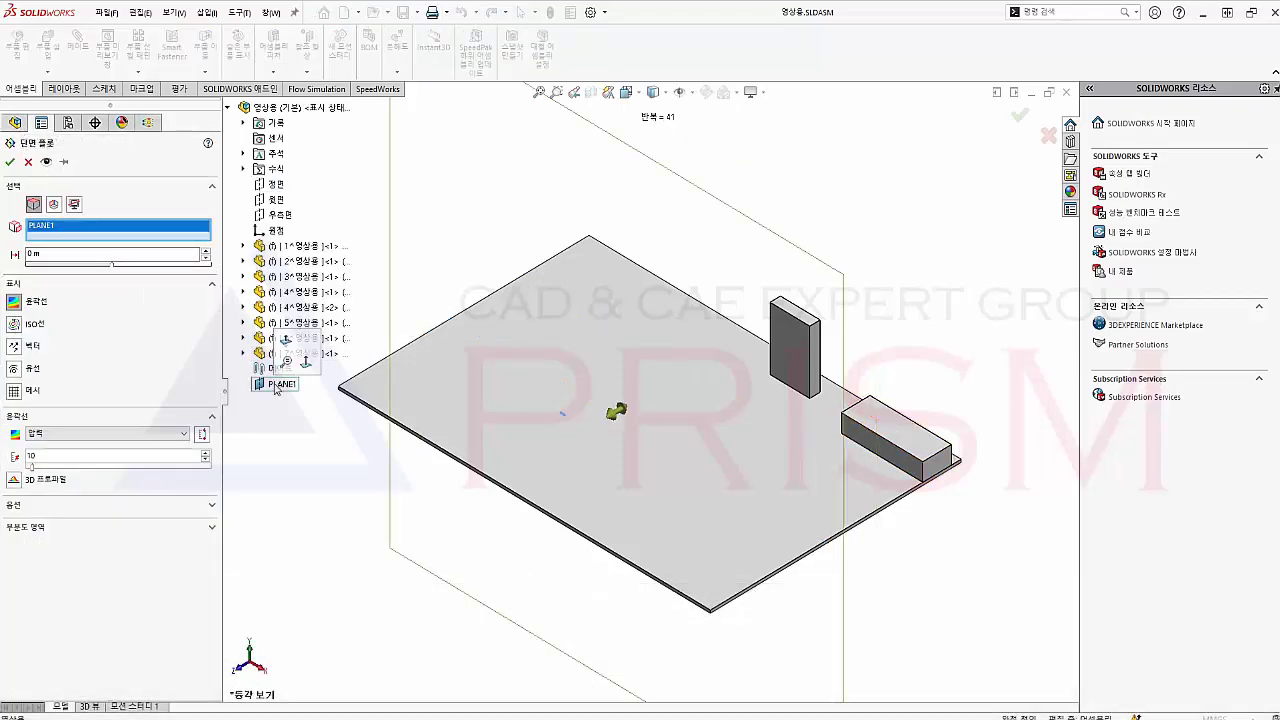
click(58, 433)
click(70, 515)
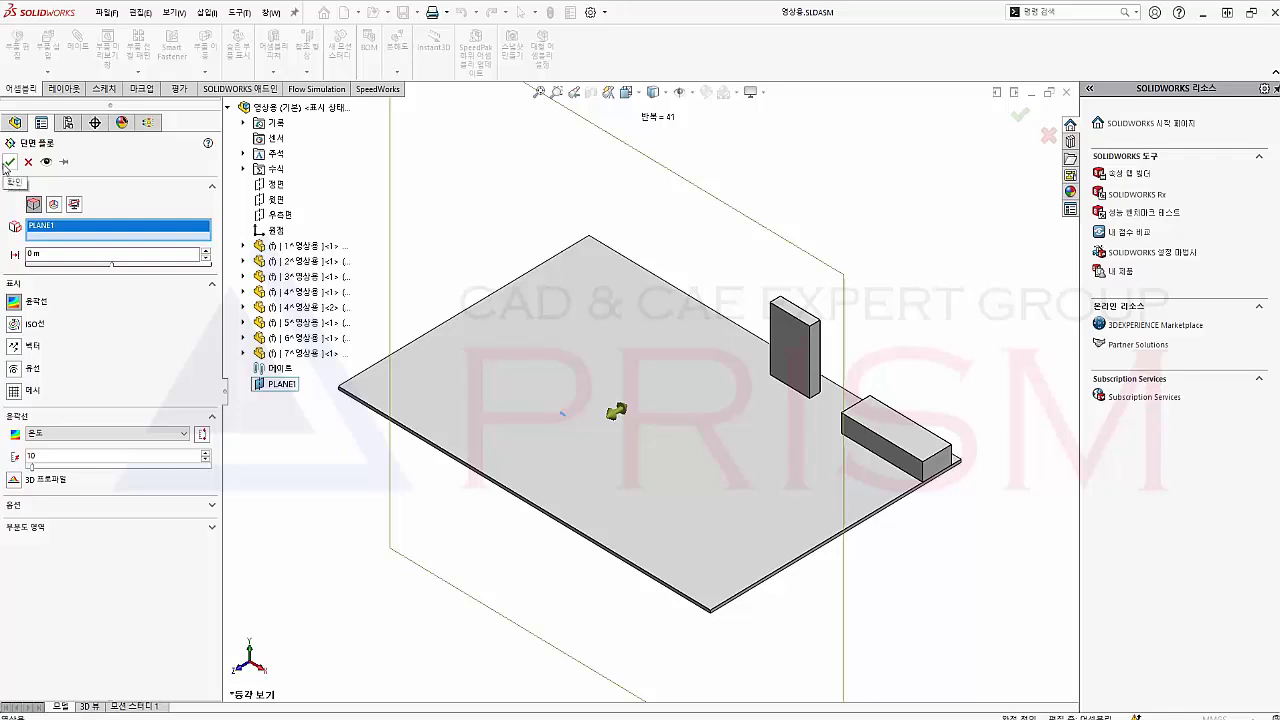
click(9, 163)
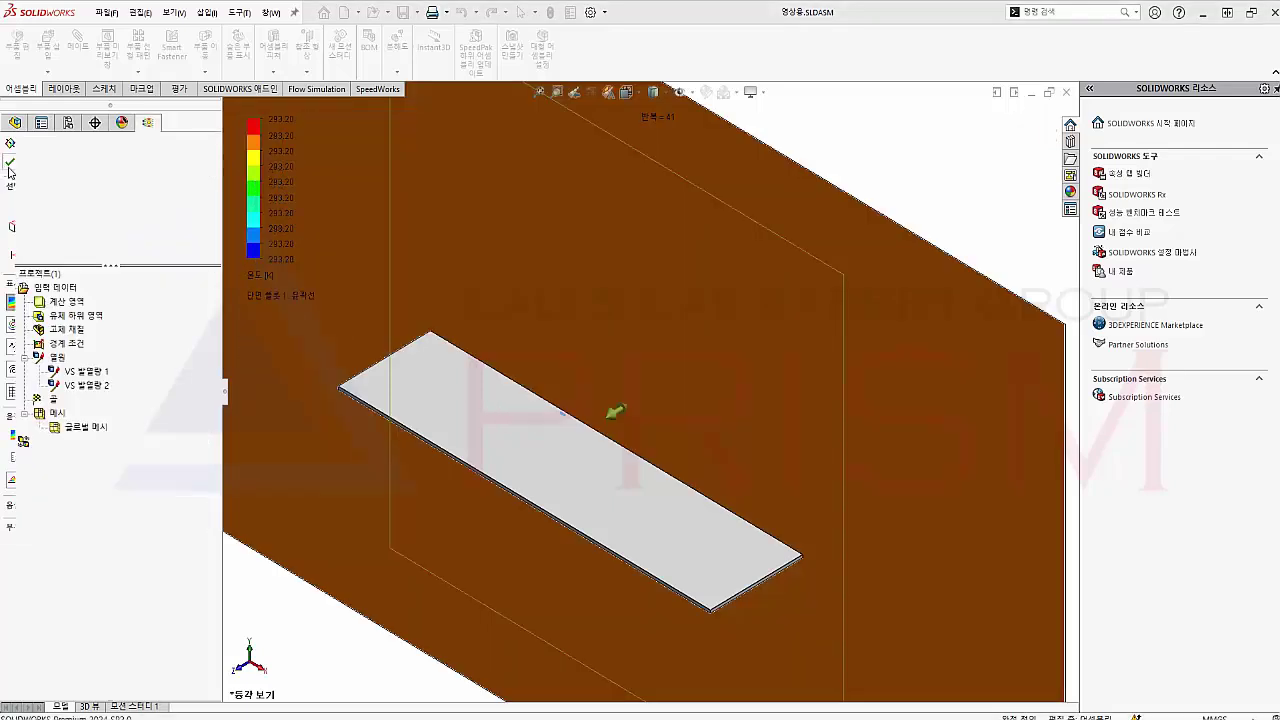
Step: Change the cut plot legend's top value to 300 K and orbit around the plot
click(272, 262)
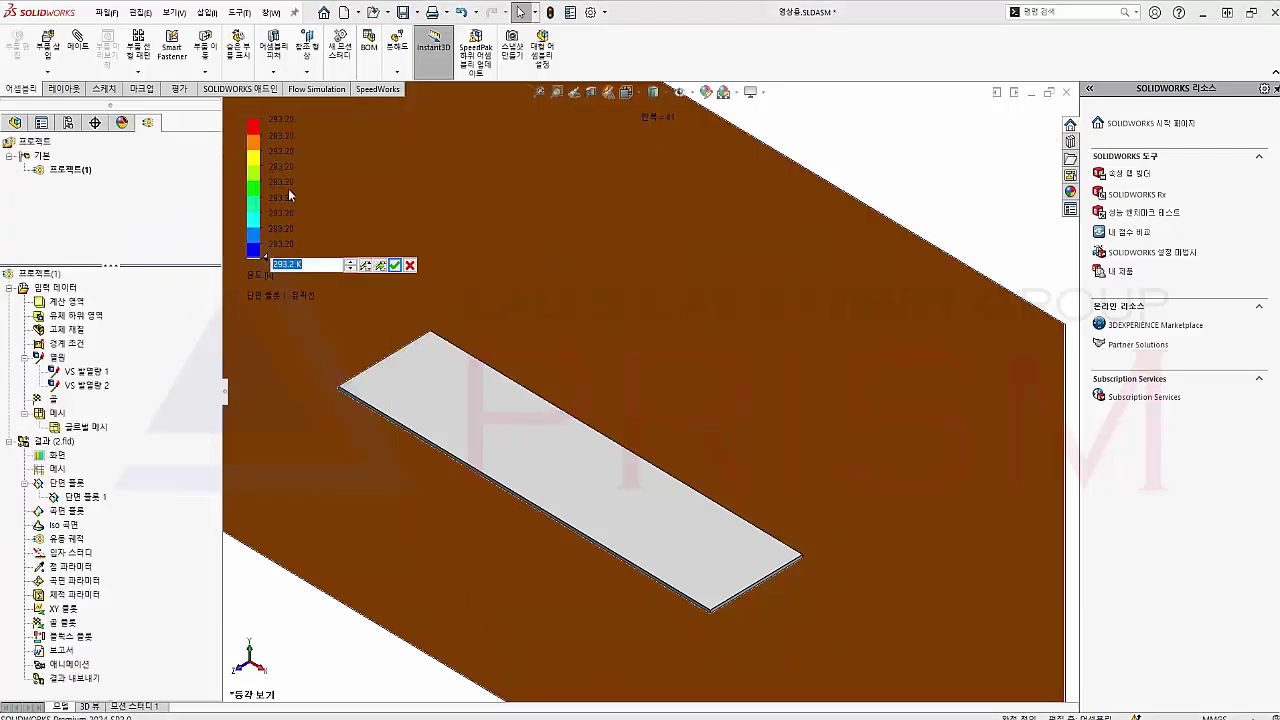
click(284, 120)
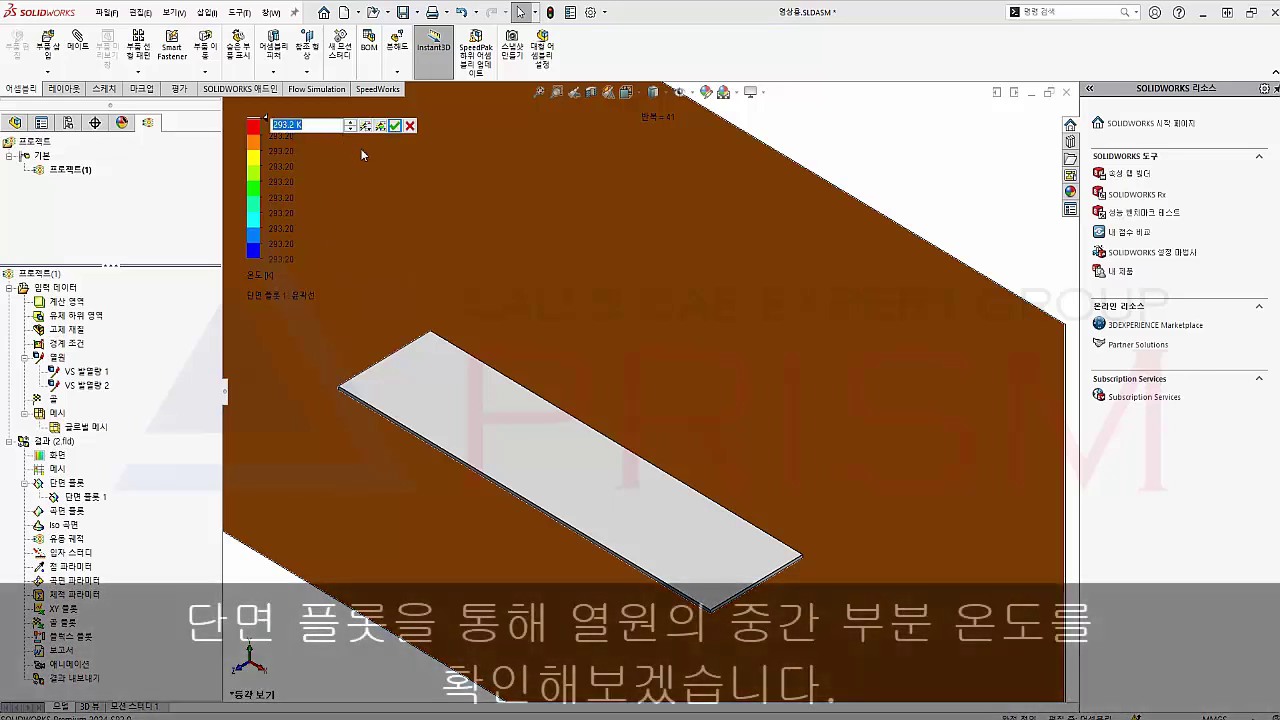
text(300)
click(395, 126)
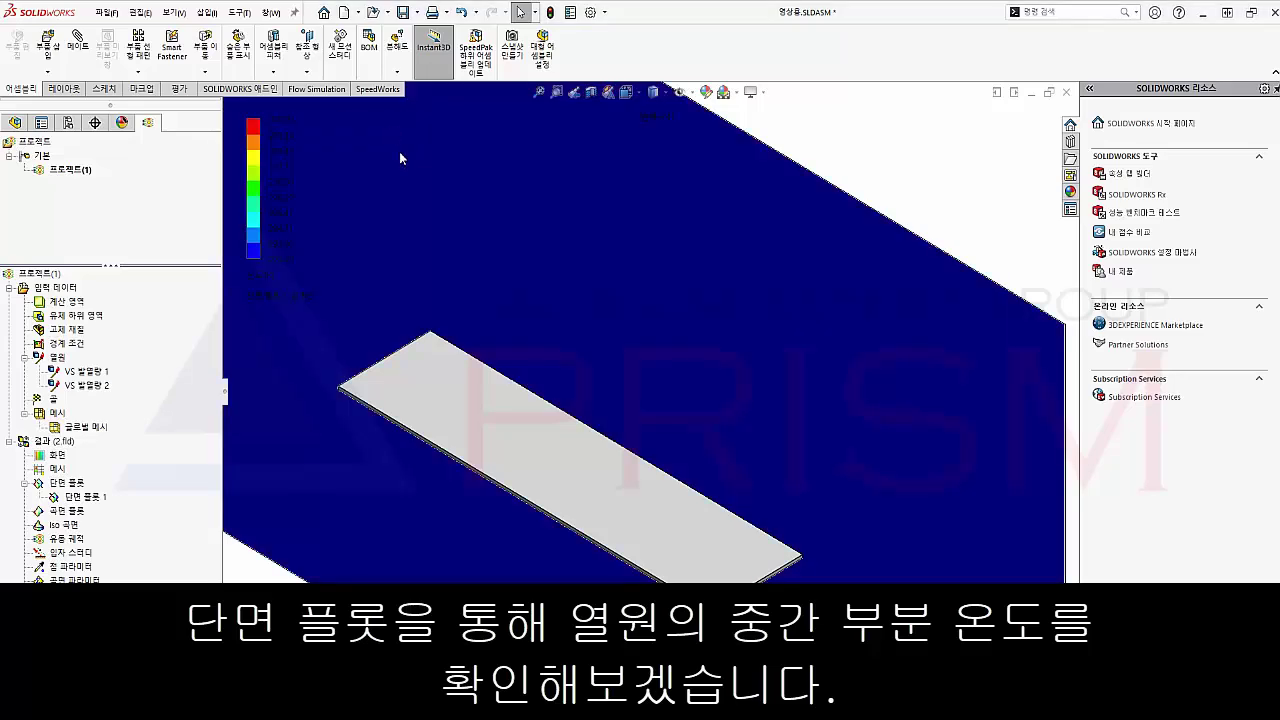
mouse_move(541, 323)
middle_down()
mouse_move(588, 233)
mouse_move(576, 447)
middle_up()
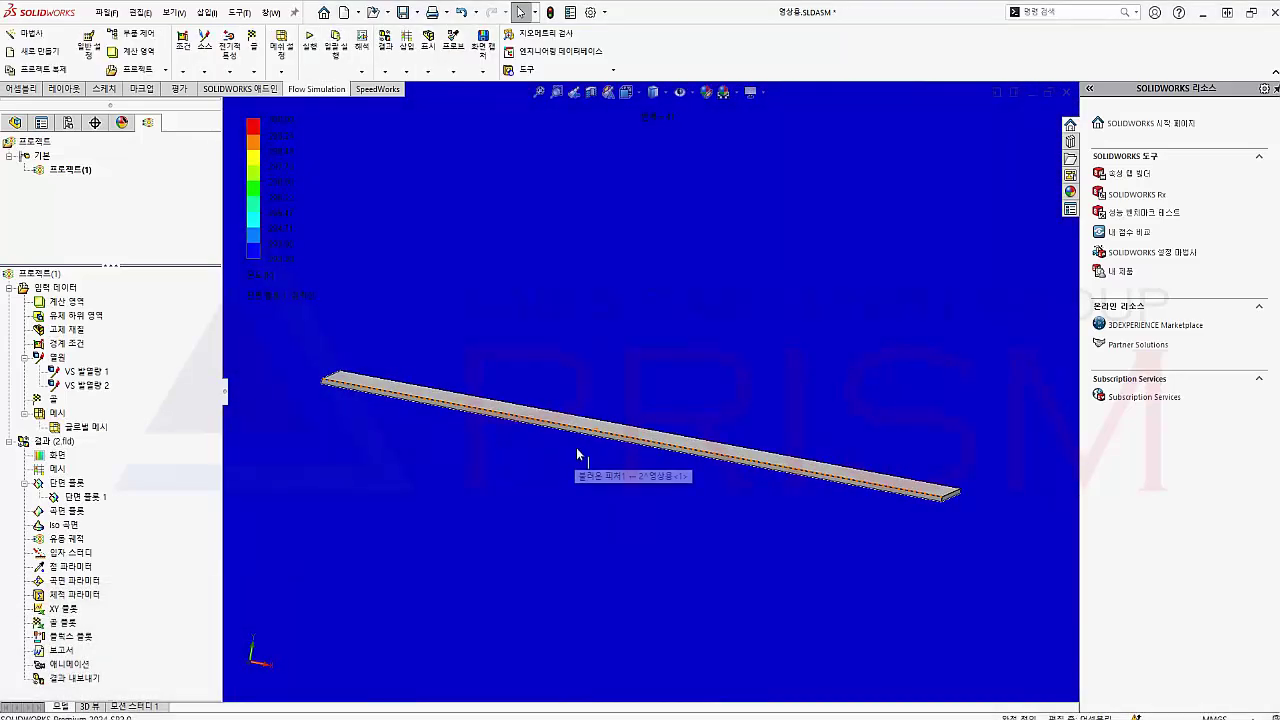
key(ctrl+1)
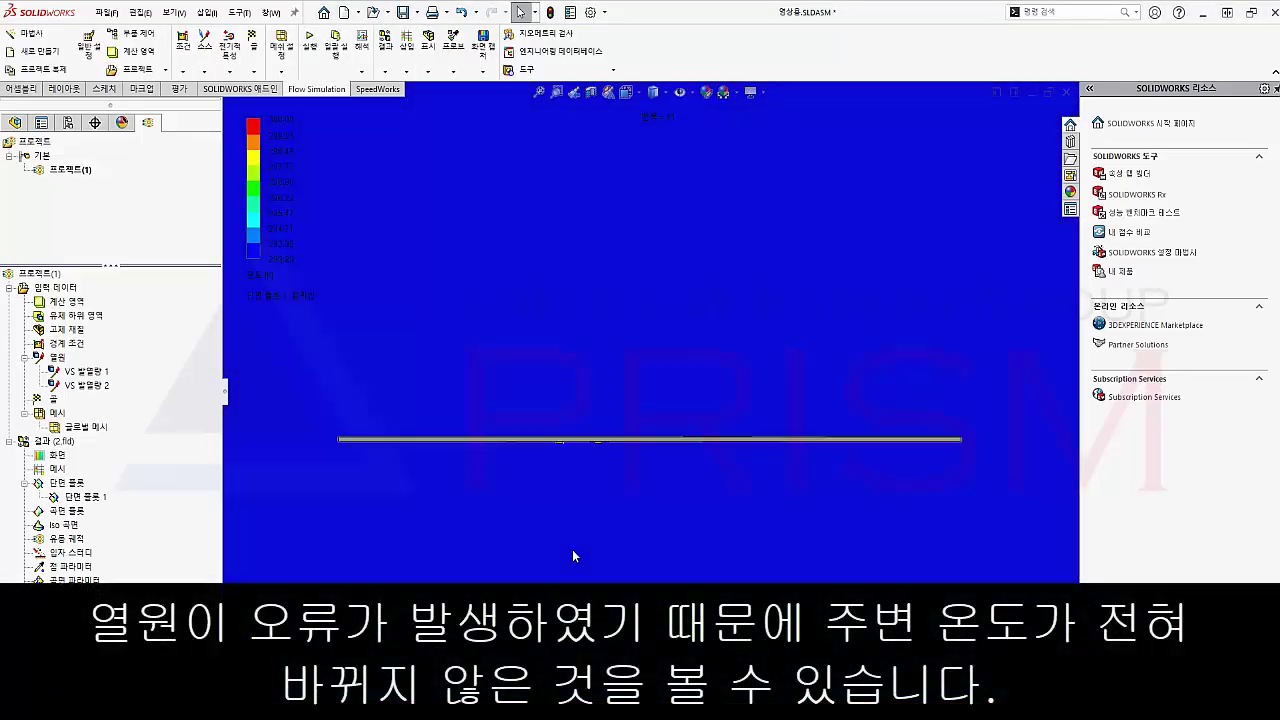
scroll(632, 425, down, 5)
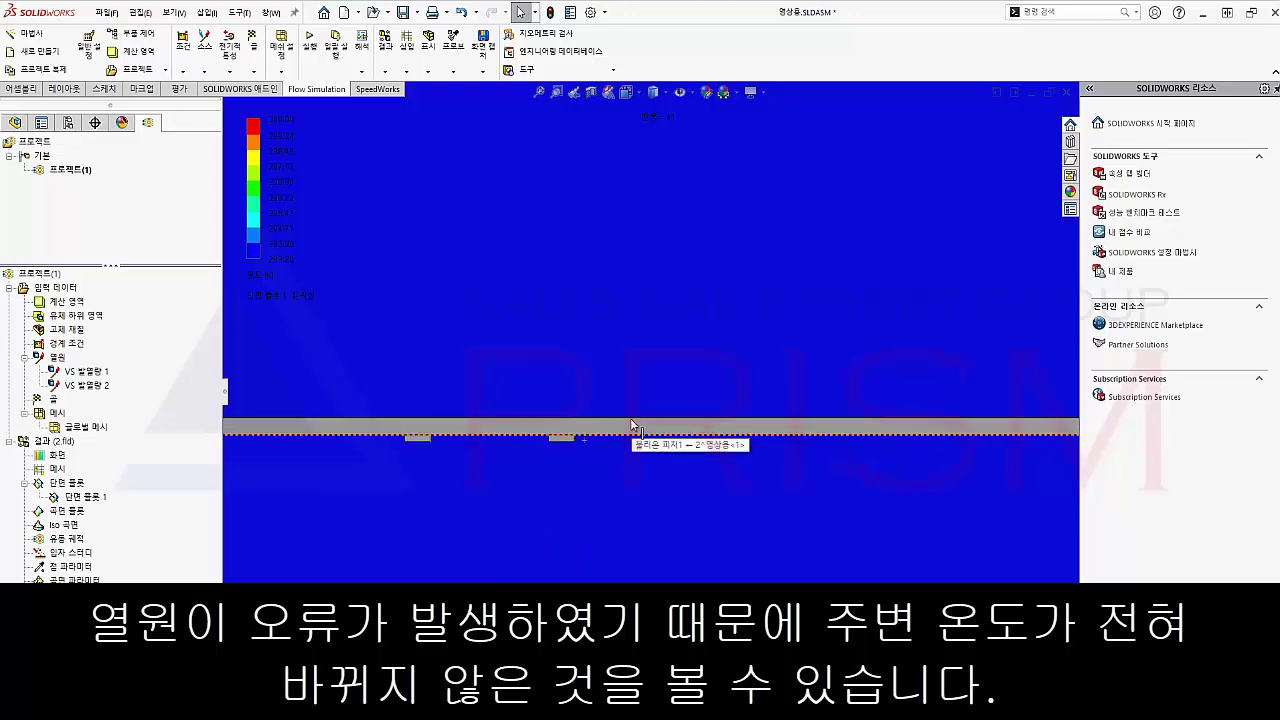
middle_drag(618, 419, 577, 475)
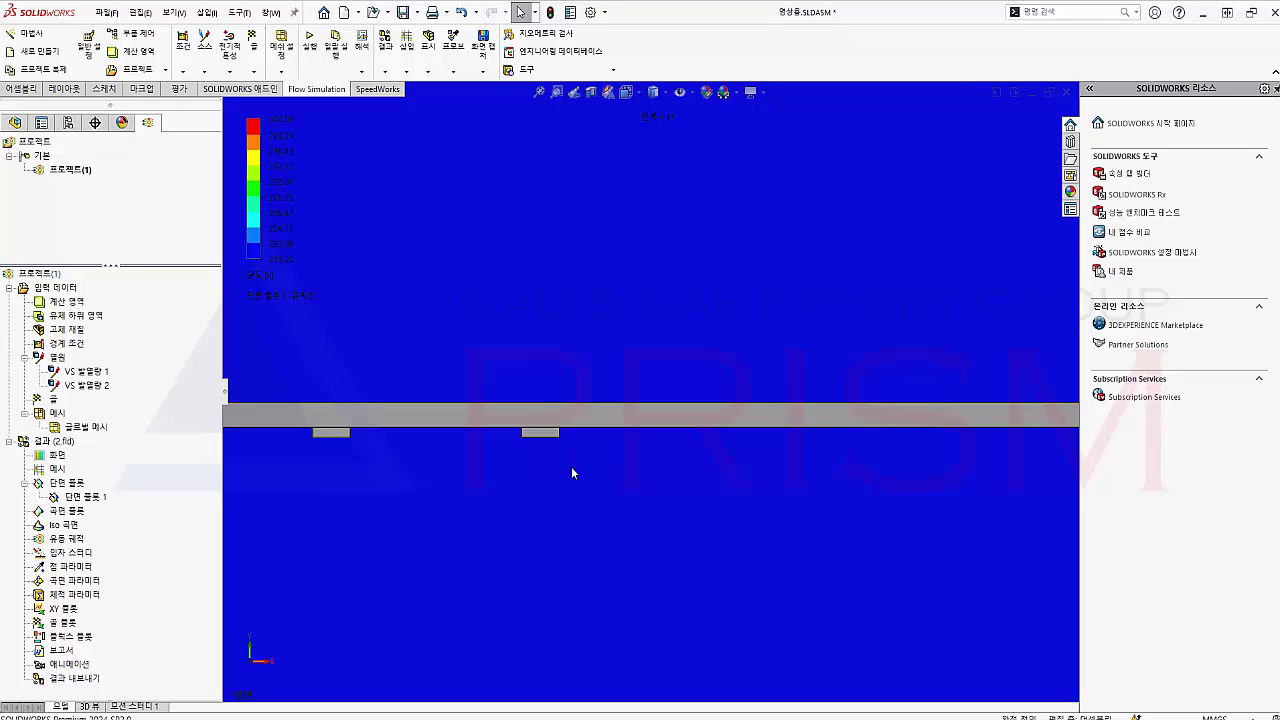
key(ctrl+1)
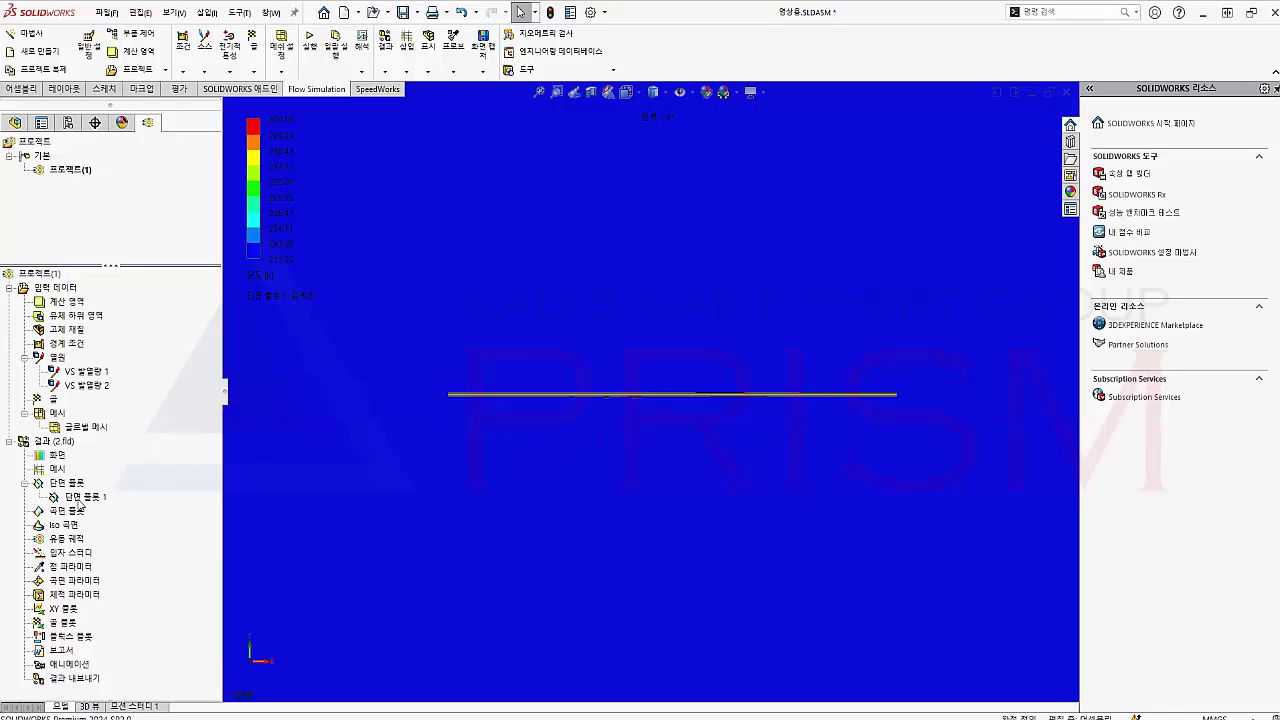
right_click(80, 497)
Step: Switch Cut Plot 1 to mesh display, zoom in, and select the first heat source
click(130, 254)
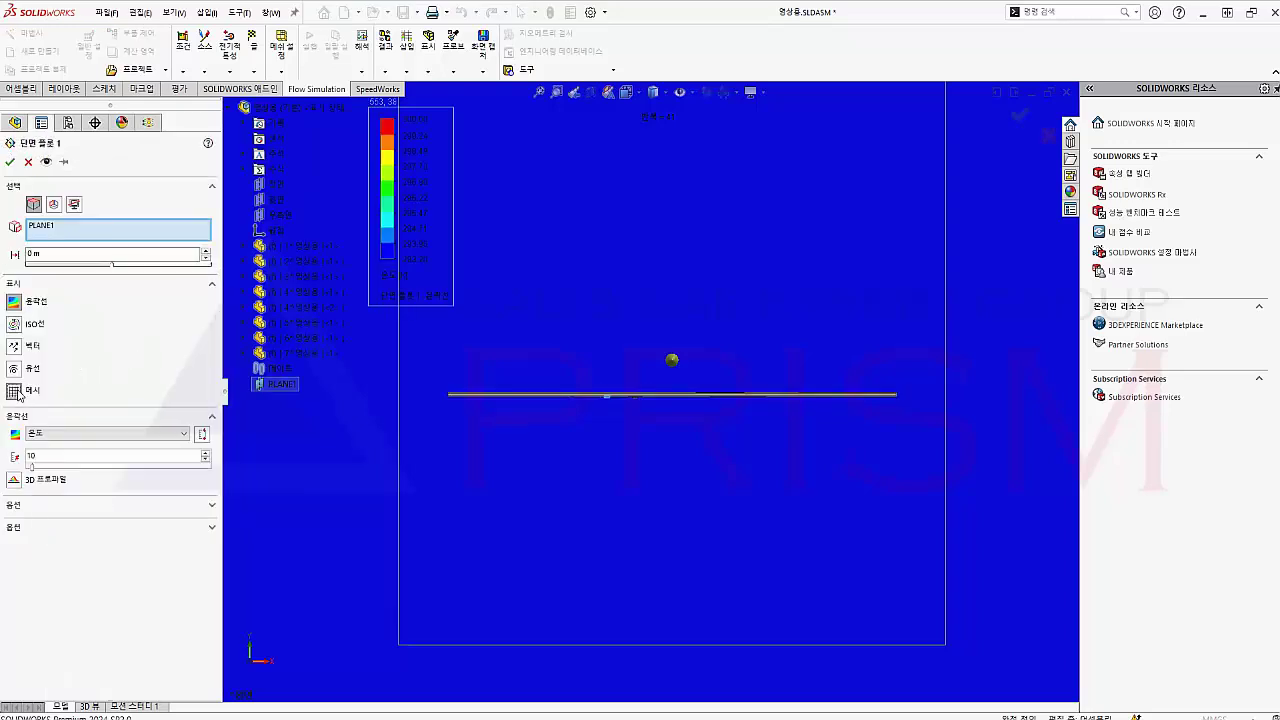
click(14, 302)
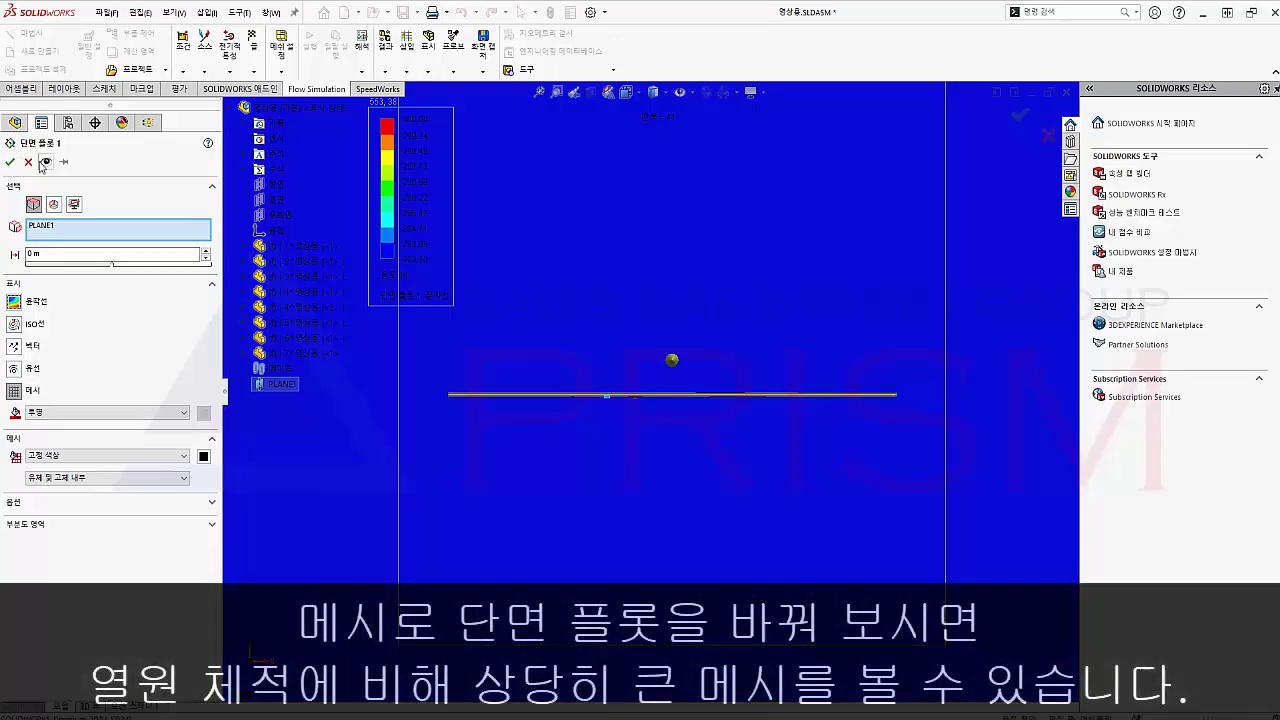
click(9, 162)
scroll(632, 392, down, 3)
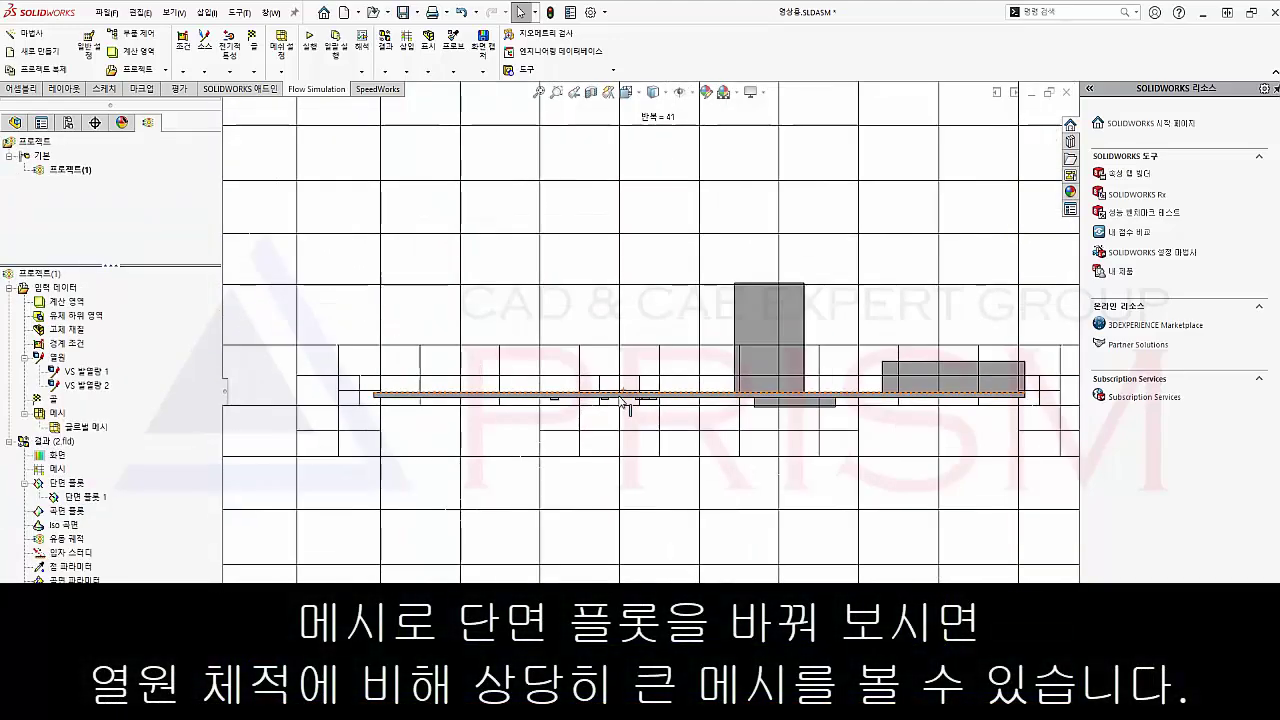
scroll(590, 403, down, 3)
scroll(590, 403, down, 2)
scroll(654, 400, down, 2)
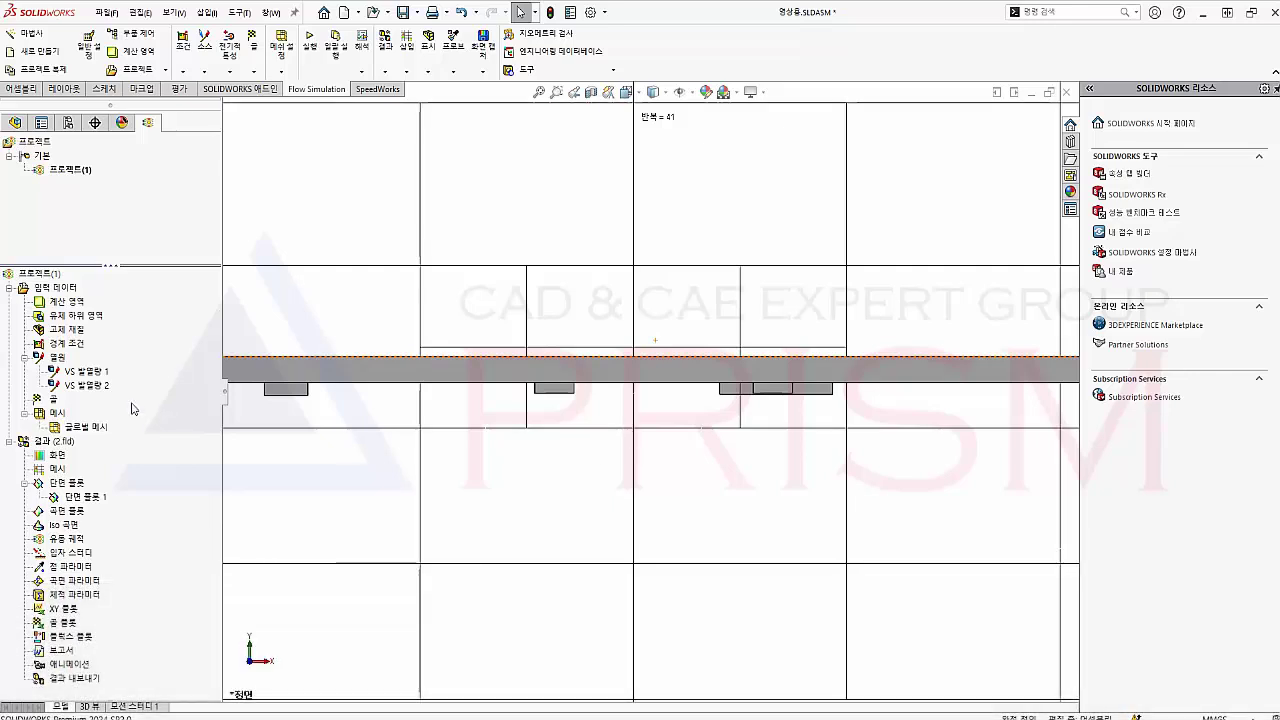
click(87, 374)
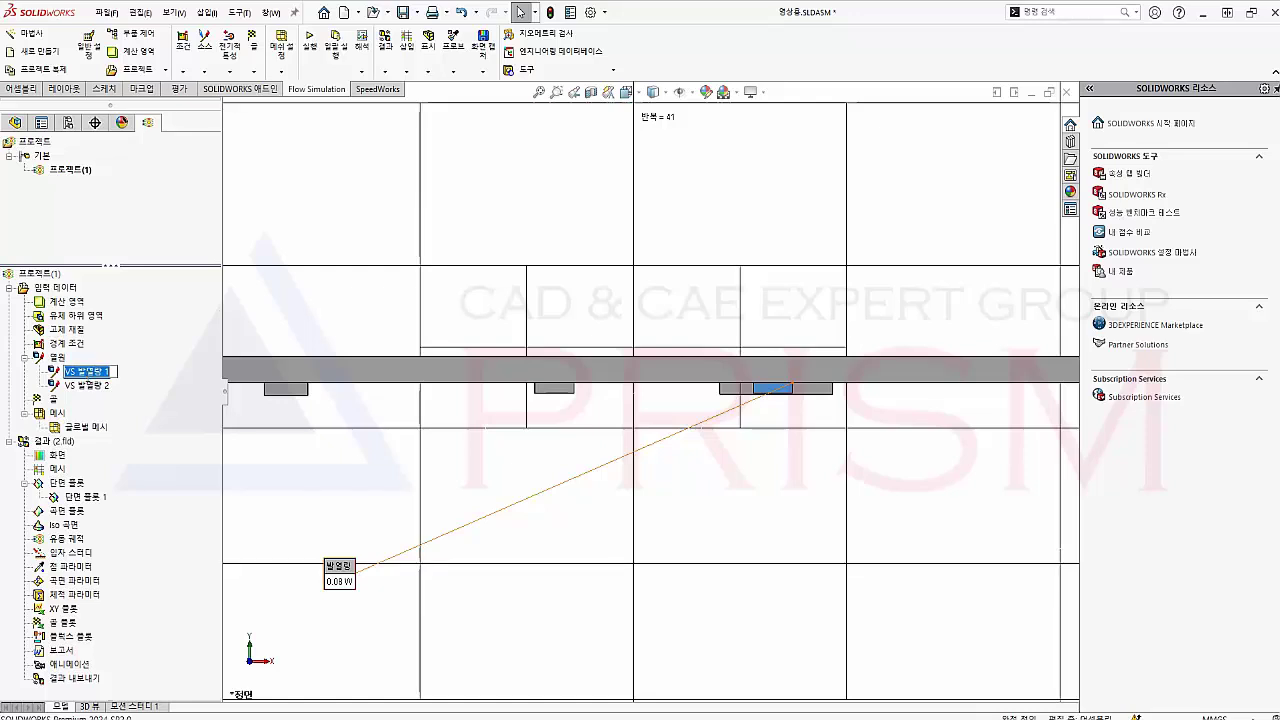
Step: Show where the second heat source sits and turn the model to an angled 3D view
click(80, 386)
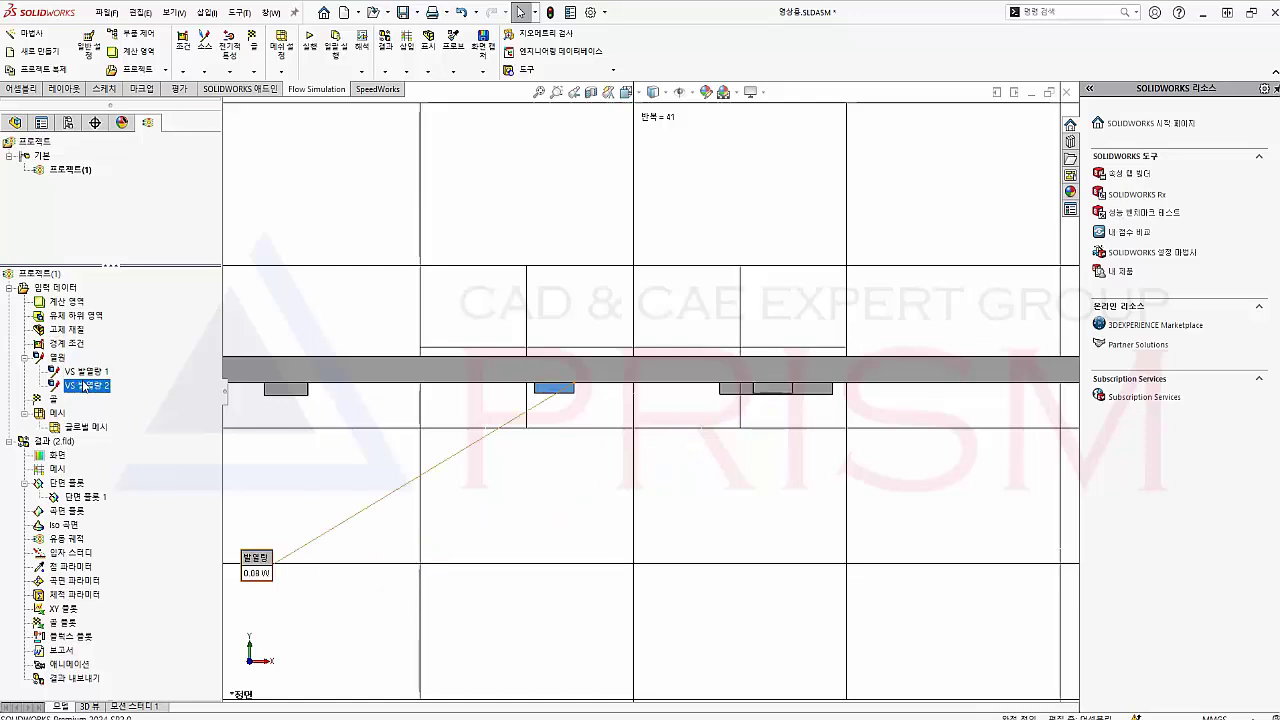
mouse_move(563, 354)
middle_down()
mouse_move(521, 446)
mouse_move(569, 448)
middle_up()
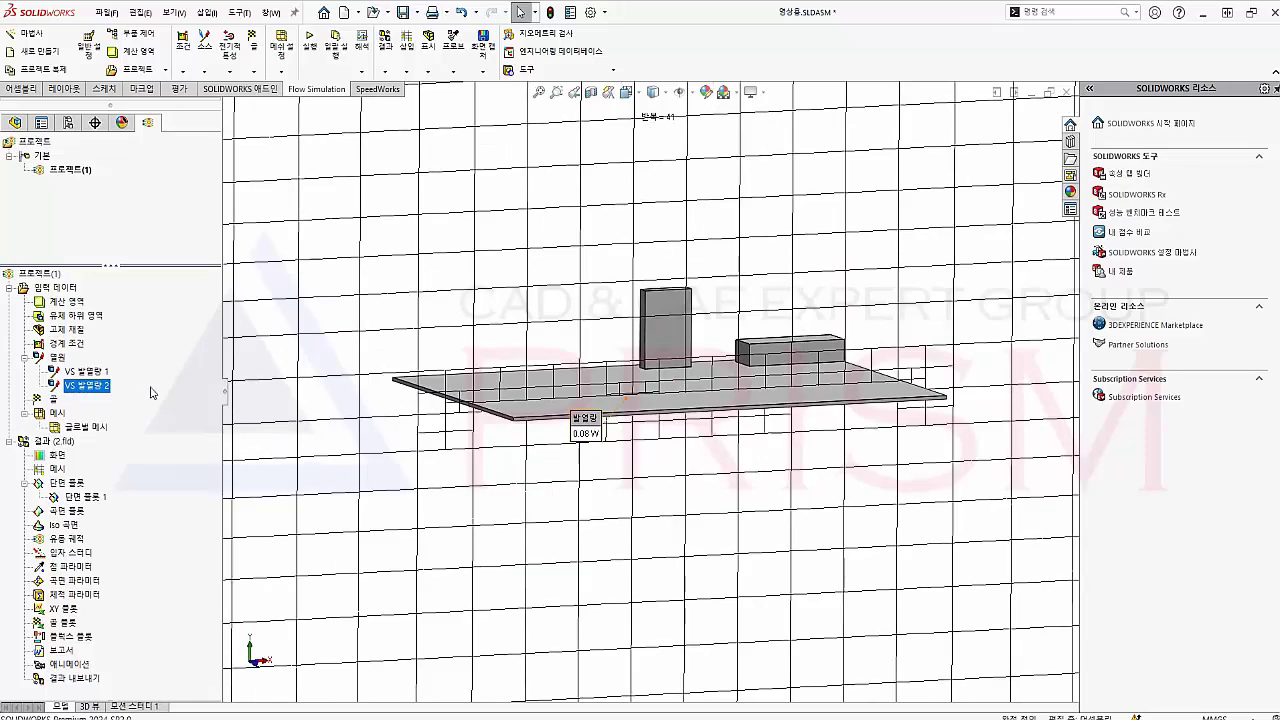
right_click(80, 427)
Step: Edit the global mesh definition so the initial mesh level is 7 instead of 3
click(90, 441)
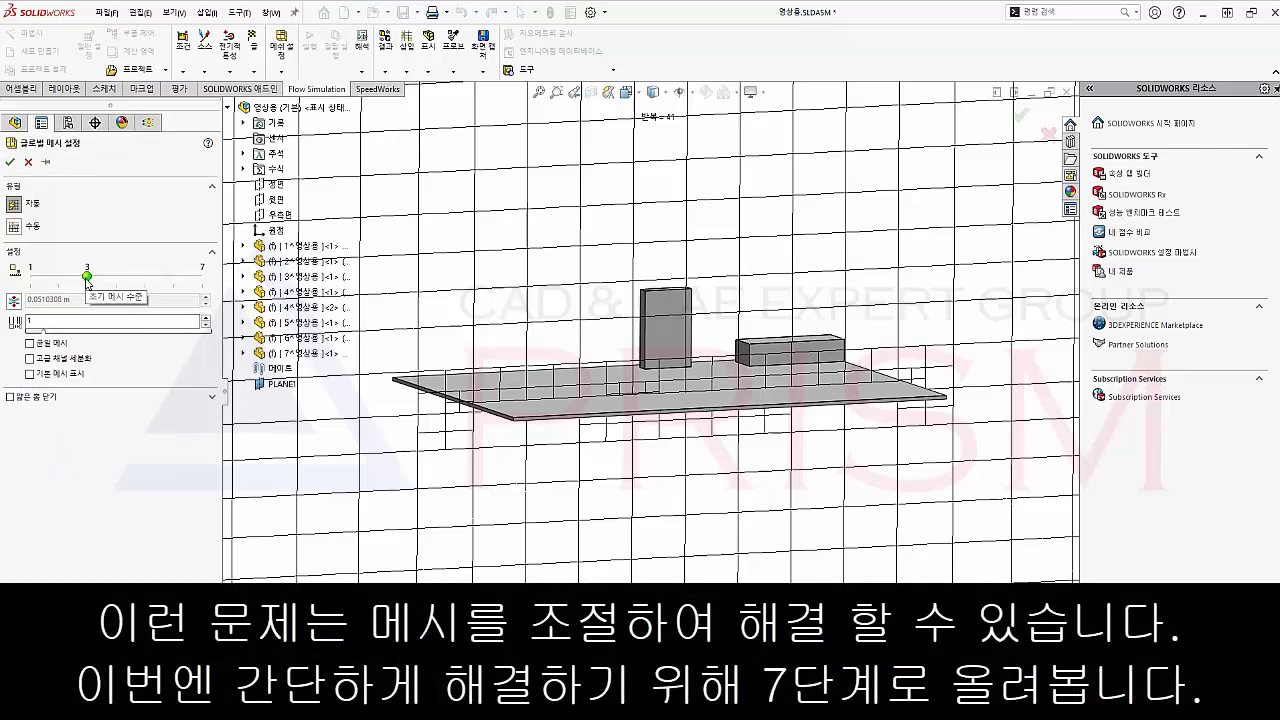
drag(87, 276, 202, 276)
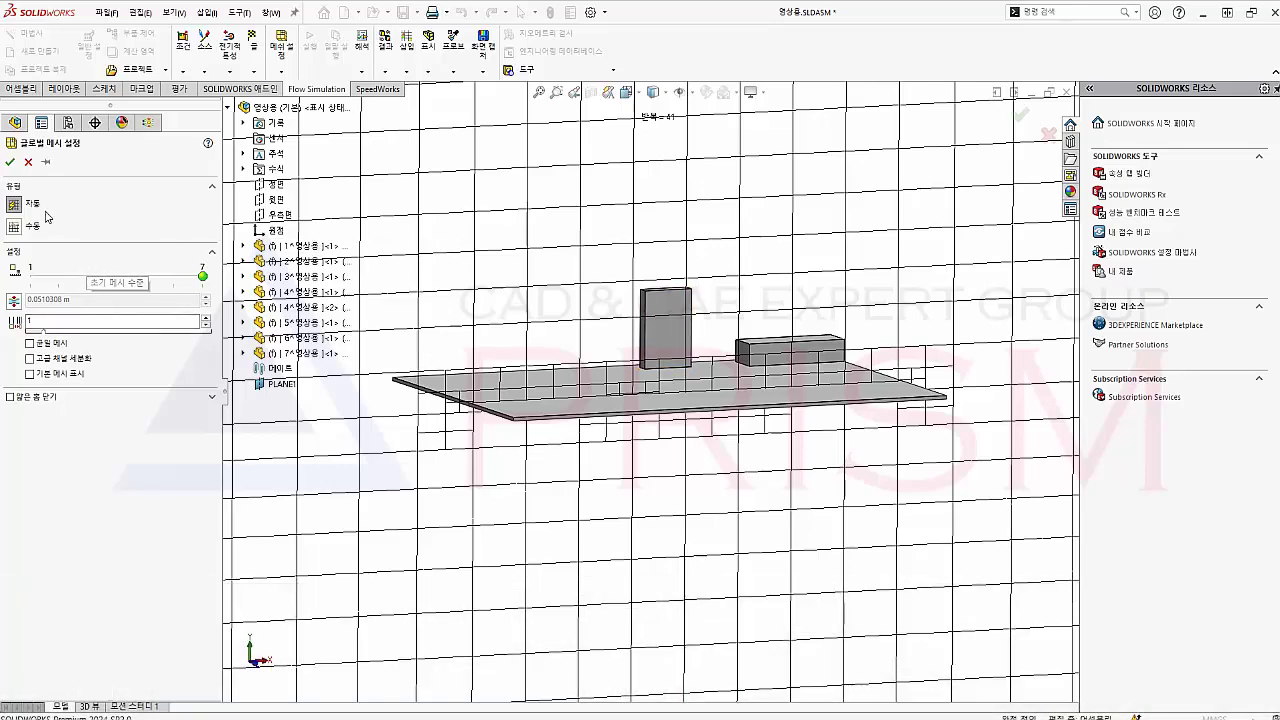
click(10, 162)
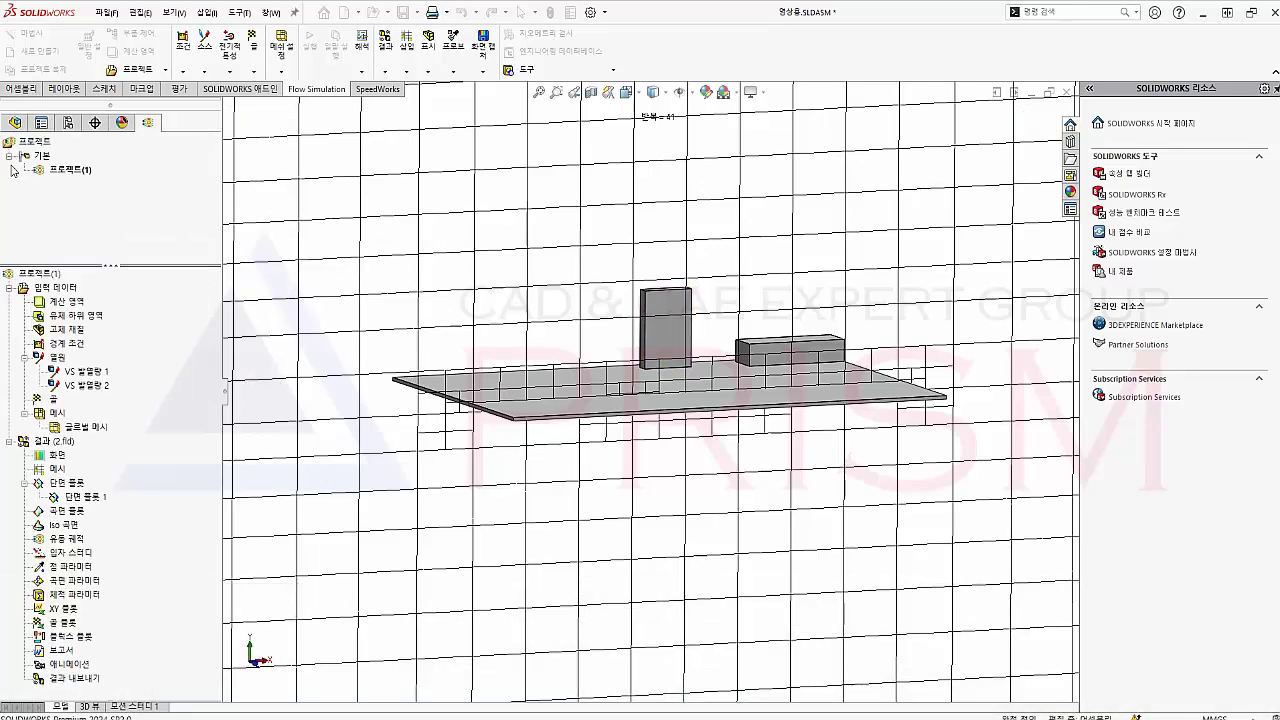
right_click(48, 276)
Step: Solve the project on the refined mesh (103 iterations, 137,749 cells) and close the solver monitor
click(100, 281)
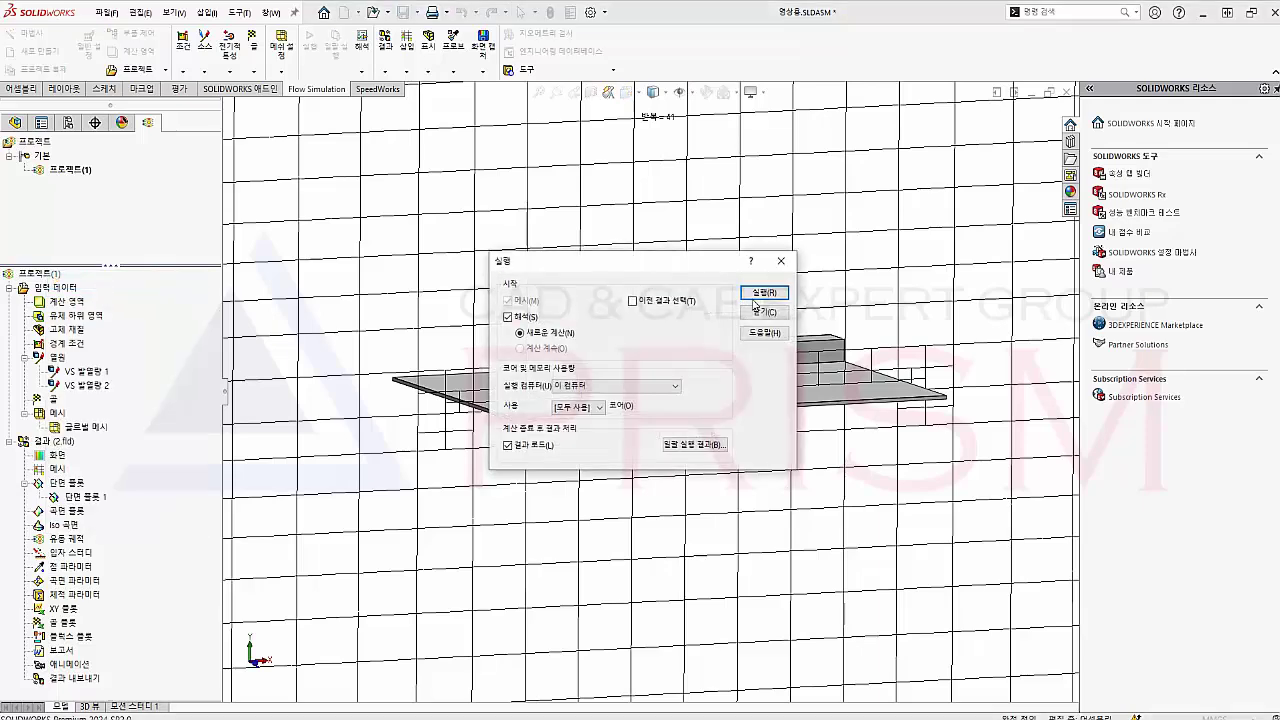
click(756, 295)
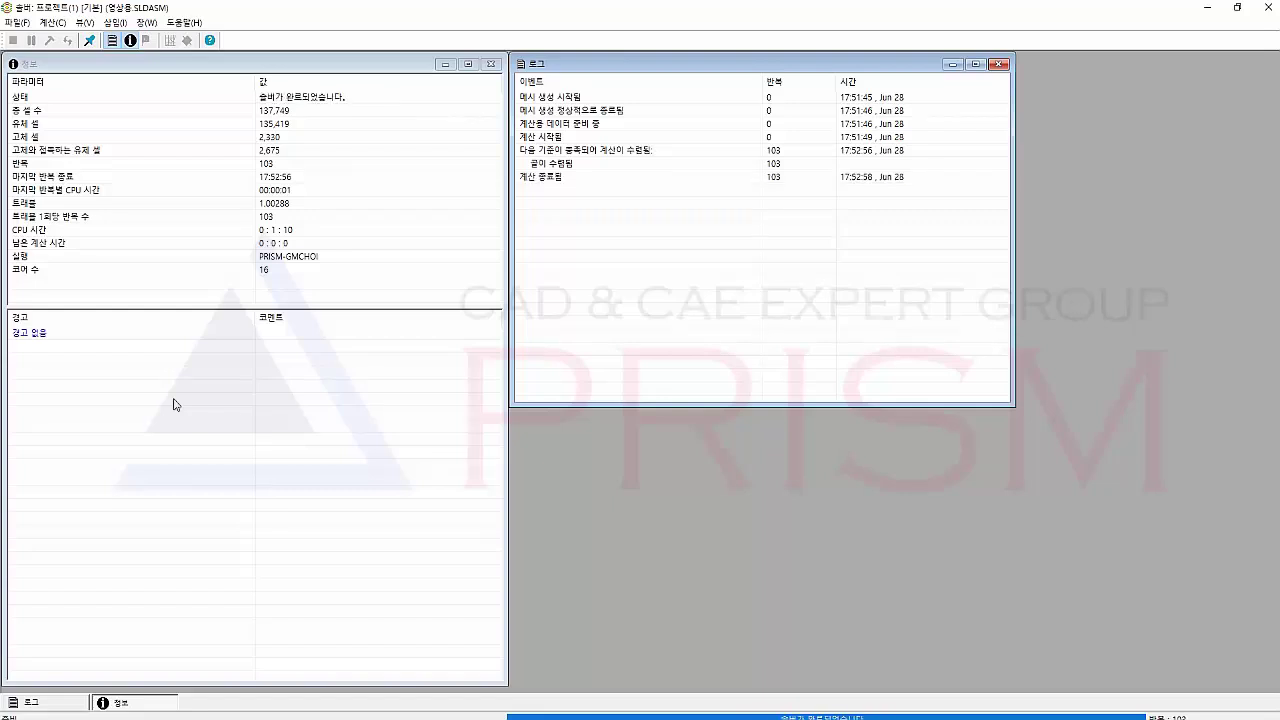
click(1267, 7)
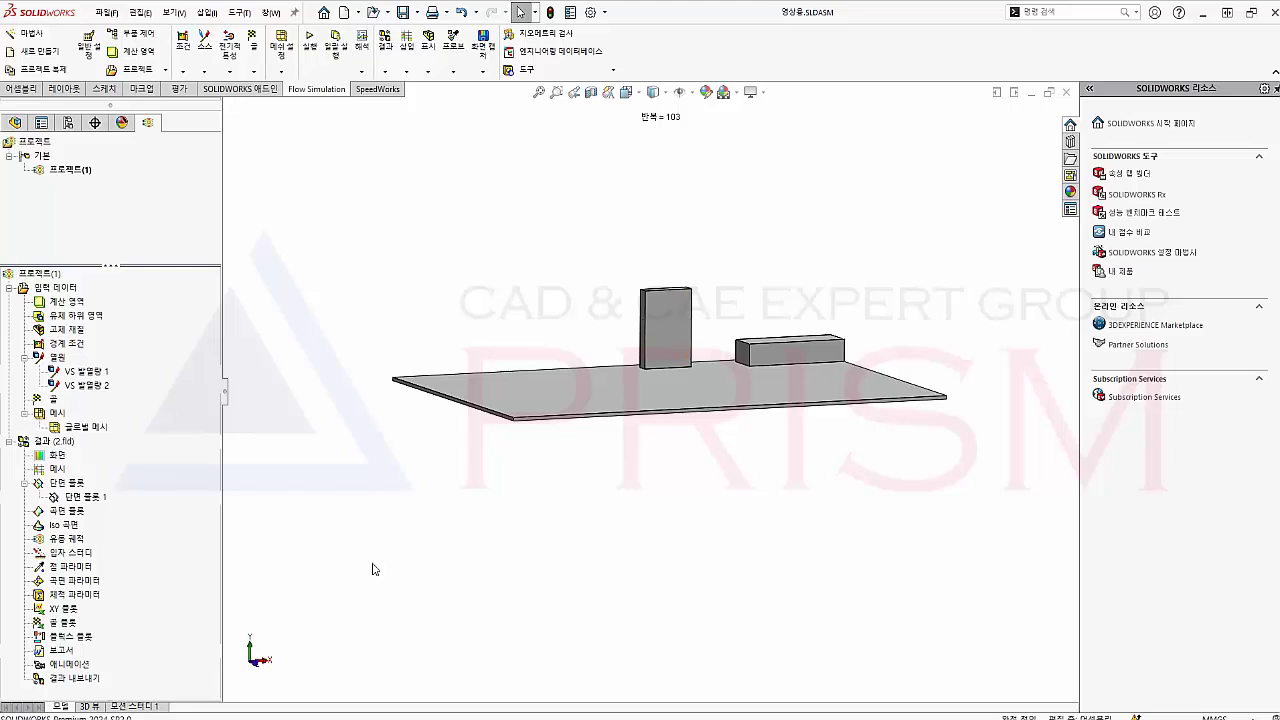
Step: Turn contour display back on for Cut Plot 1 with live preview enabled
right_click(101, 501)
click(171, 501)
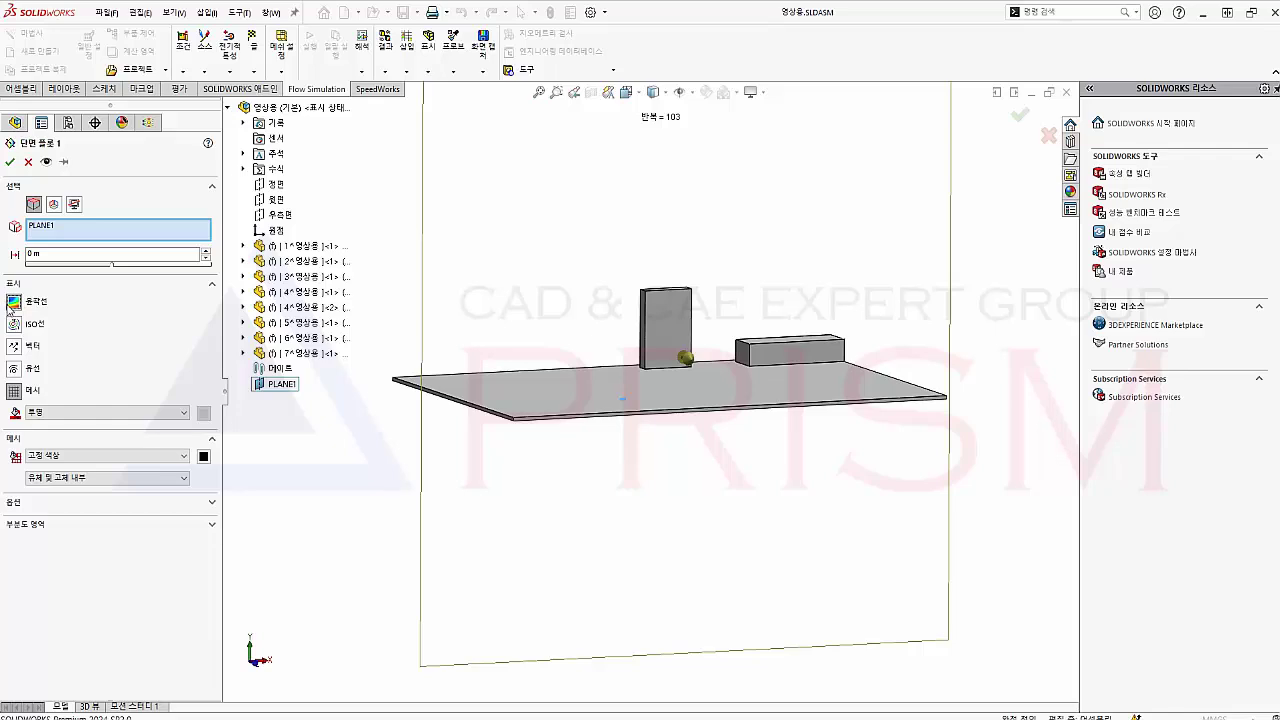
click(13, 303)
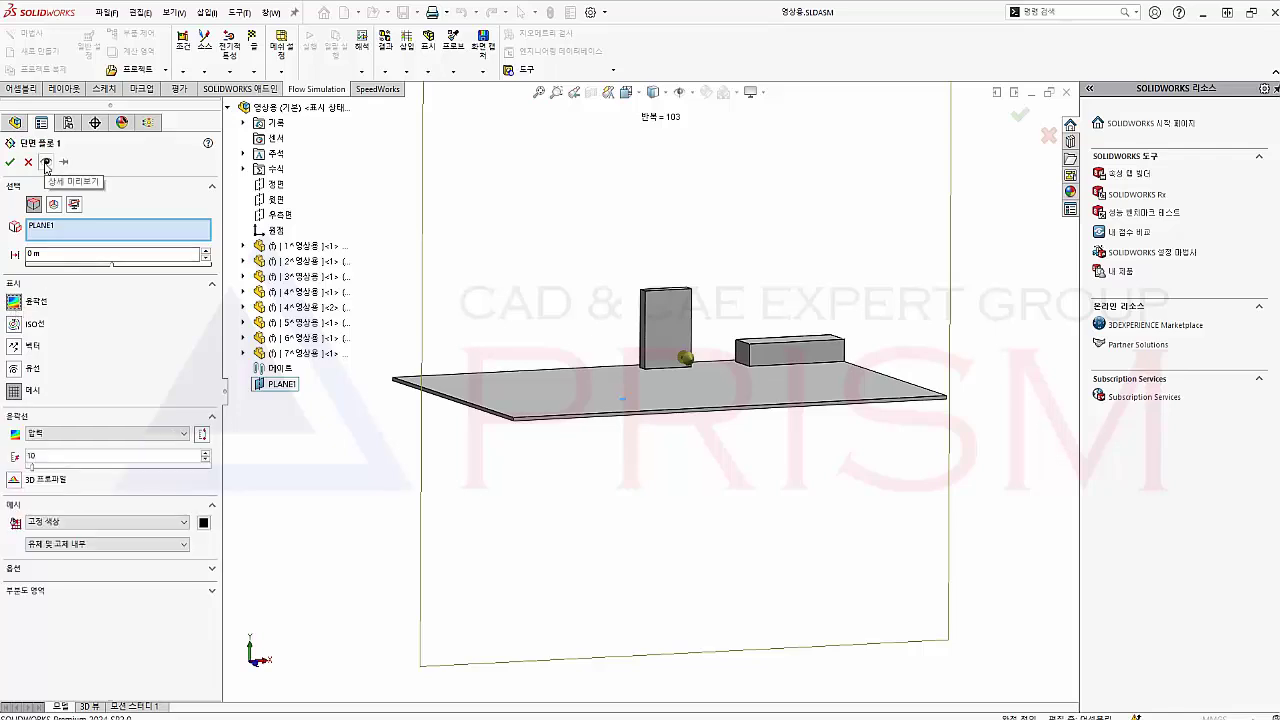
click(45, 163)
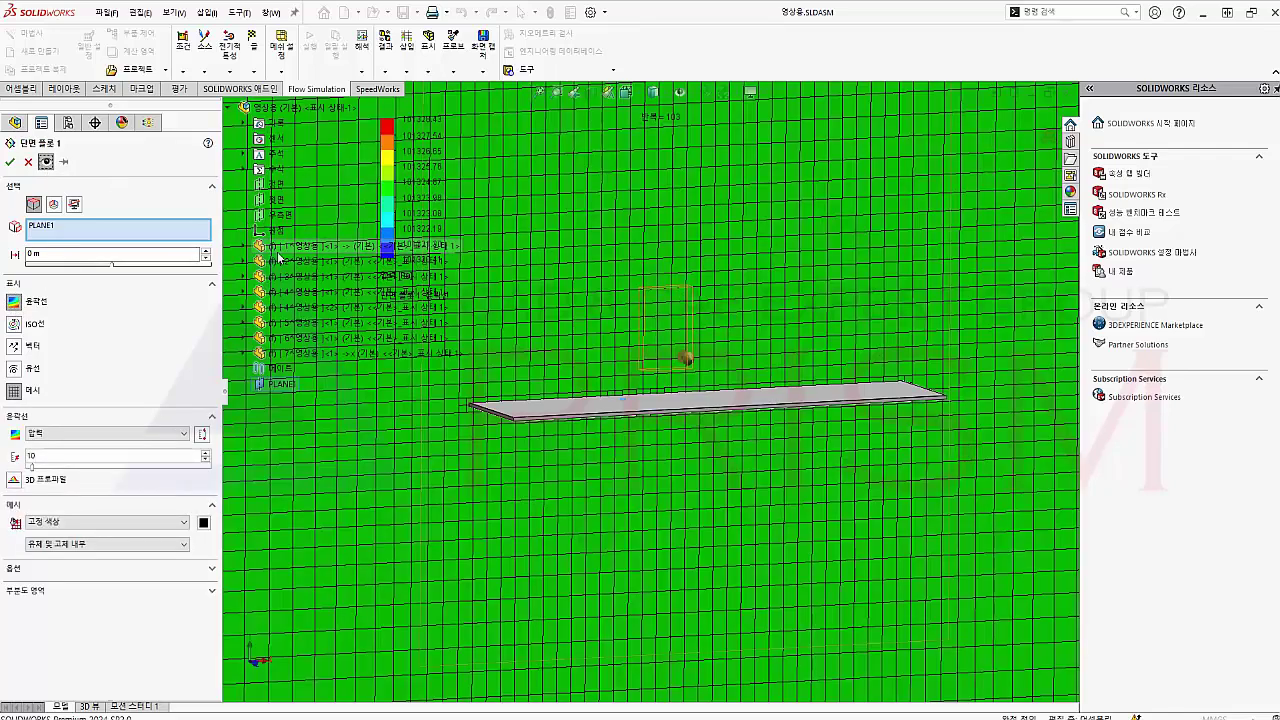
Step: Set the cut plot's parameter to temperature and apply the changes
click(128, 433)
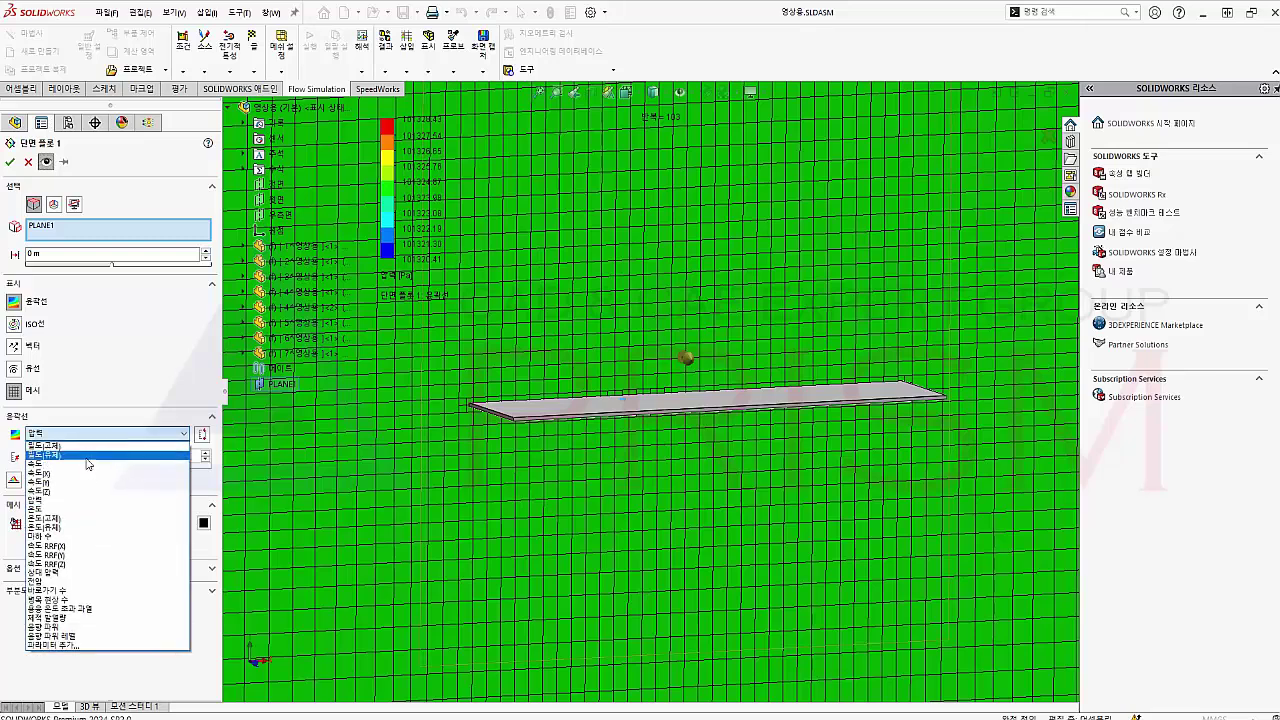
click(40, 509)
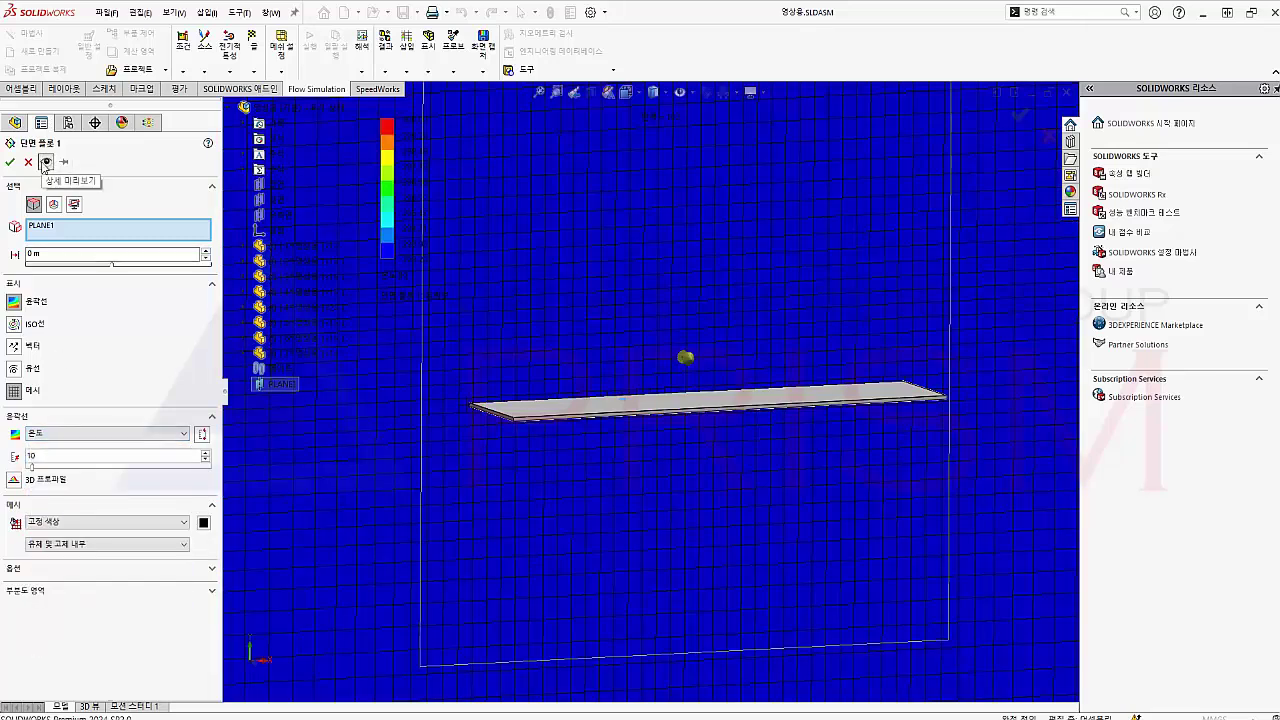
scroll(444, 207, down, 3)
scroll(738, 502, up, 2)
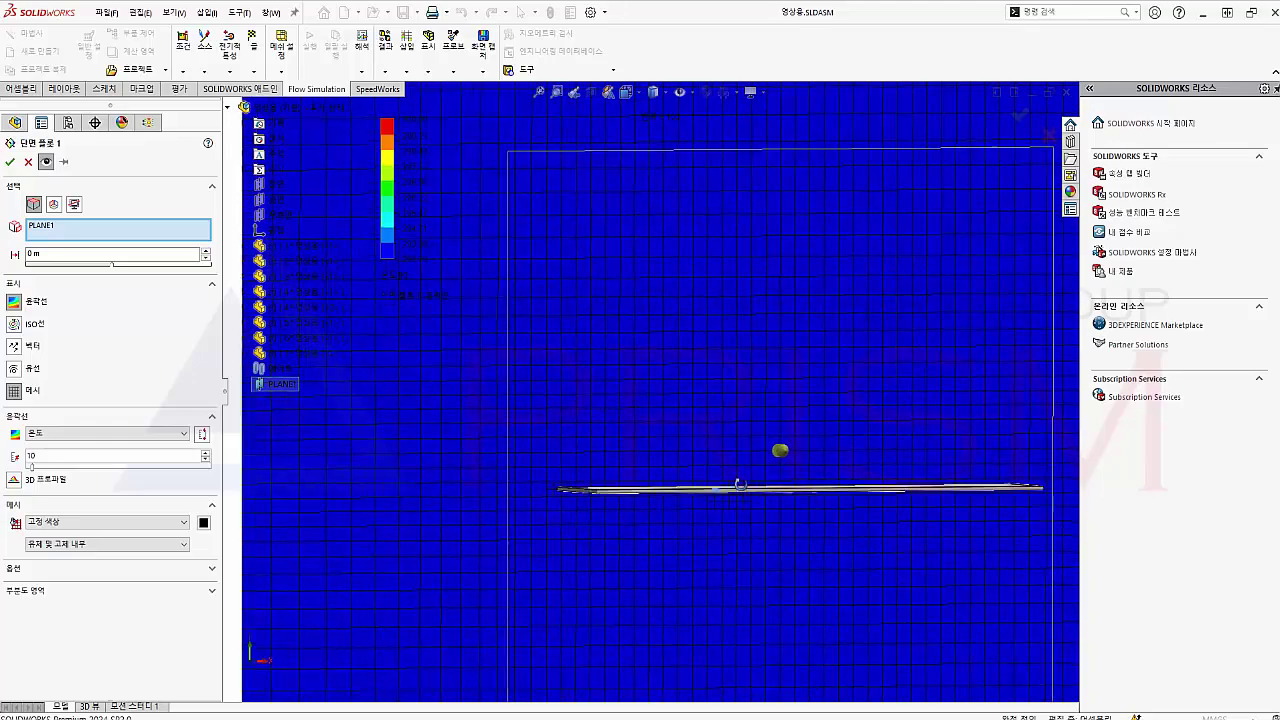
scroll(738, 502, down, 2)
scroll(738, 502, down, 3)
scroll(667, 428, down, 3)
scroll(667, 428, down, 2)
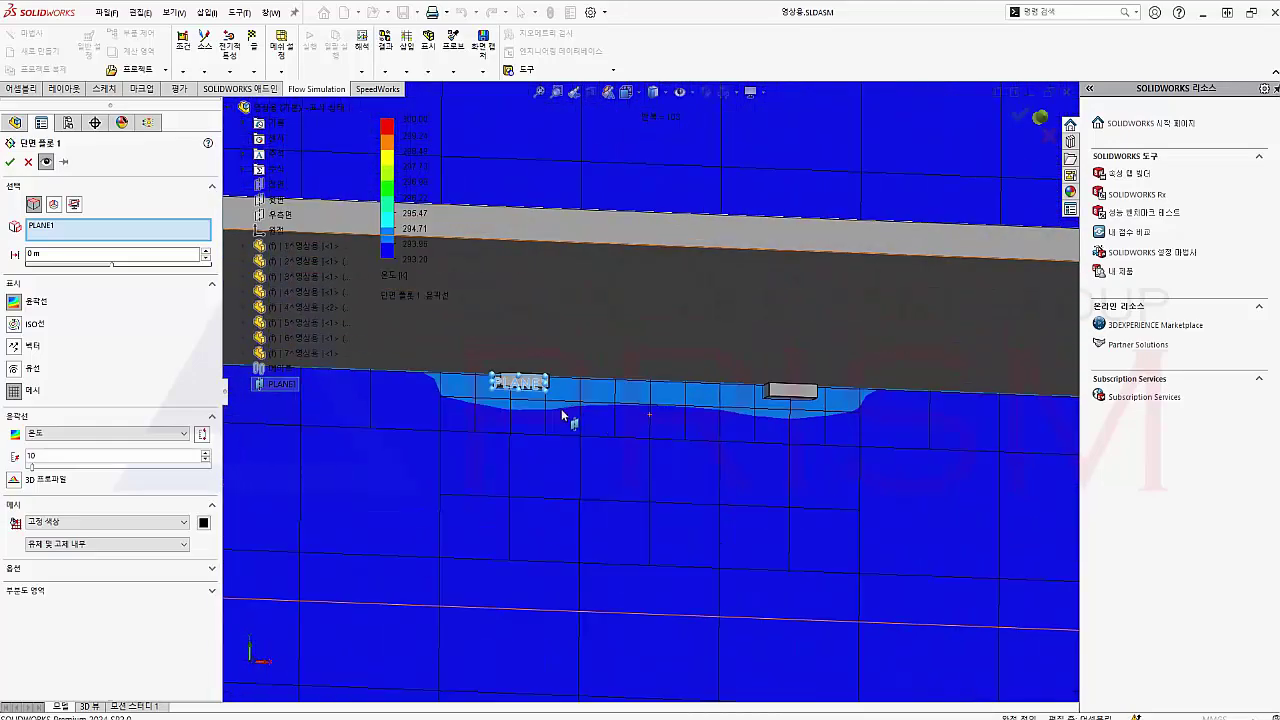
scroll(600, 425, up, 1)
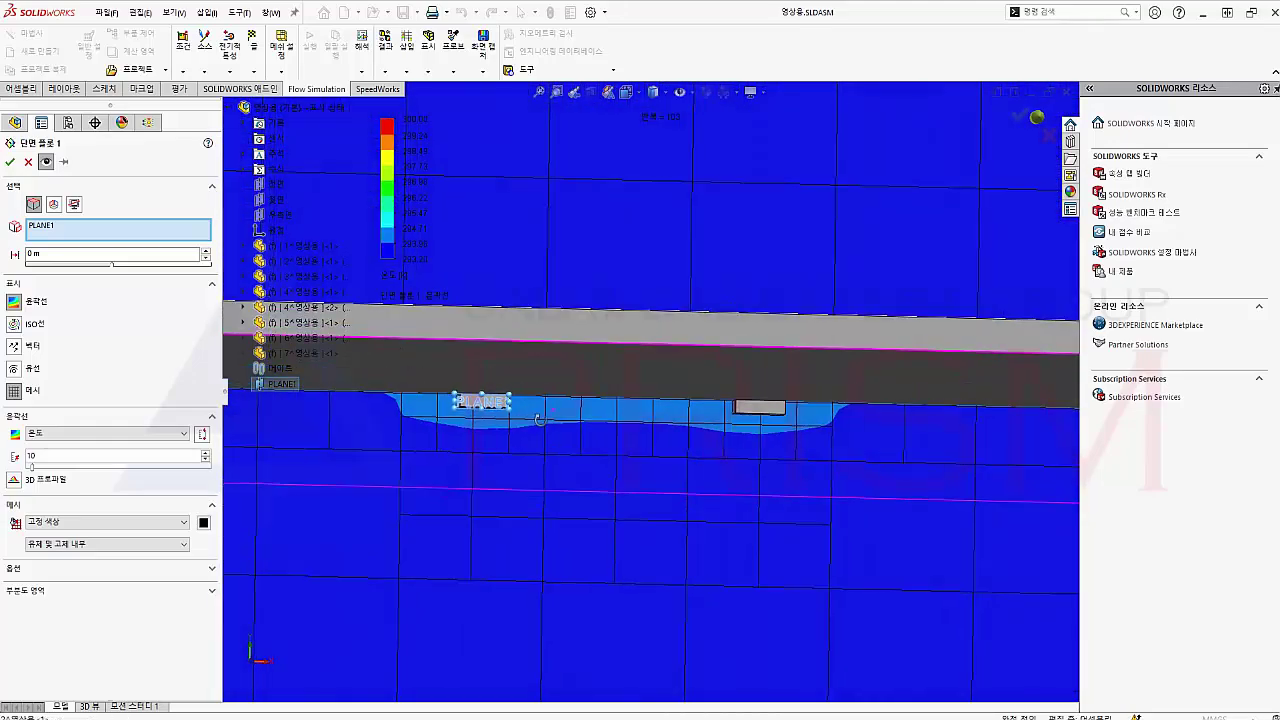
click(12, 162)
Step: Reset the temperature legend maximum to the flow maximum of 294.15 K and apply it
scroll(537, 397, down, 1)
scroll(537, 397, down, 1)
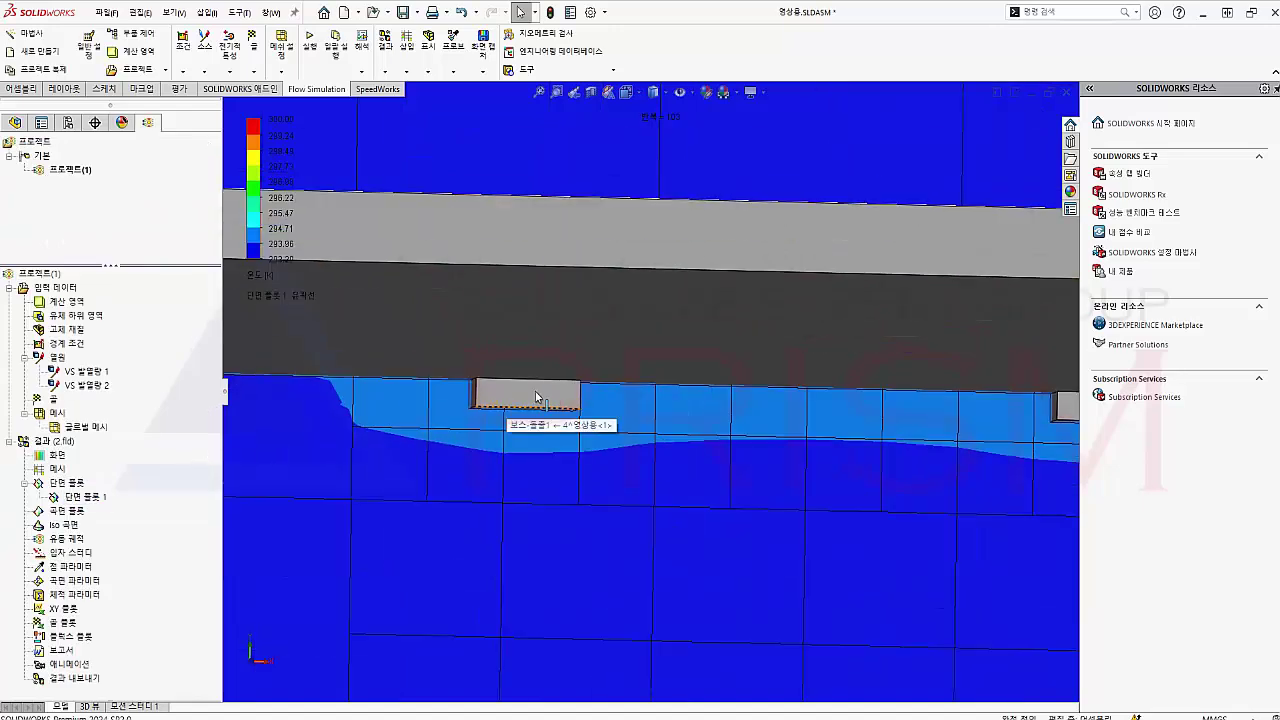
scroll(537, 405, up, 1)
scroll(548, 411, up, 2)
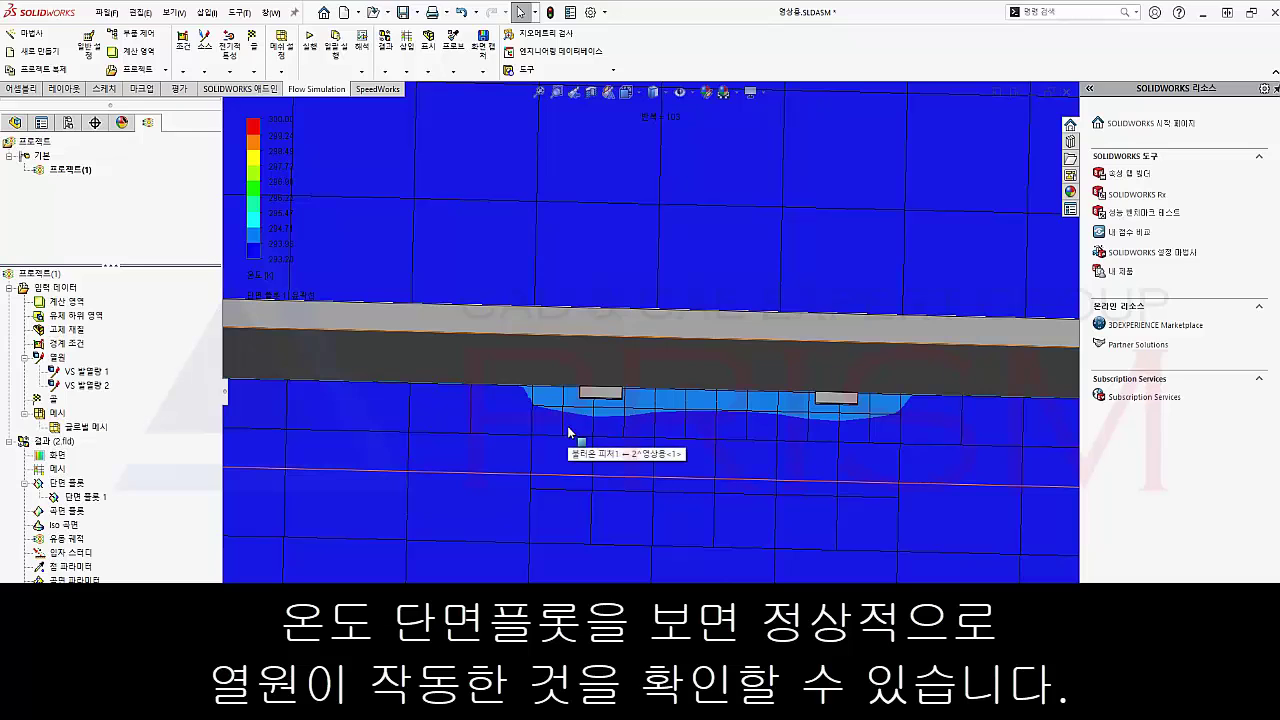
click(279, 122)
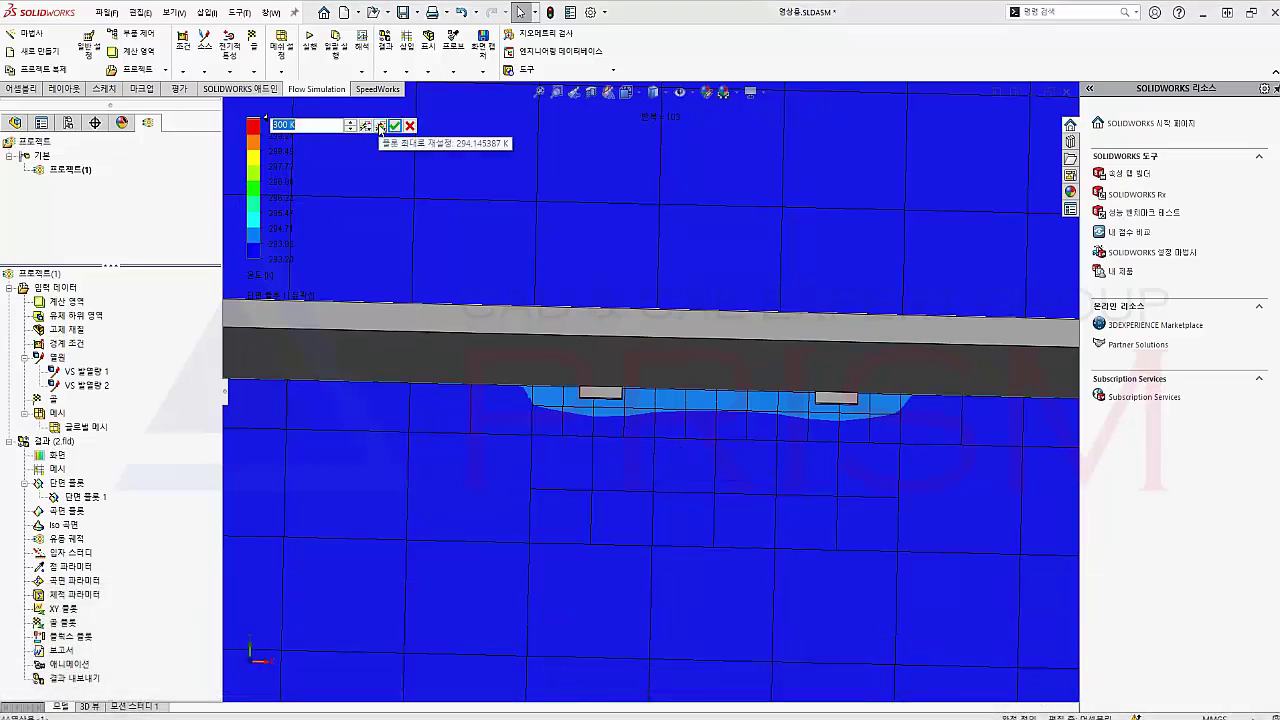
click(381, 126)
click(395, 125)
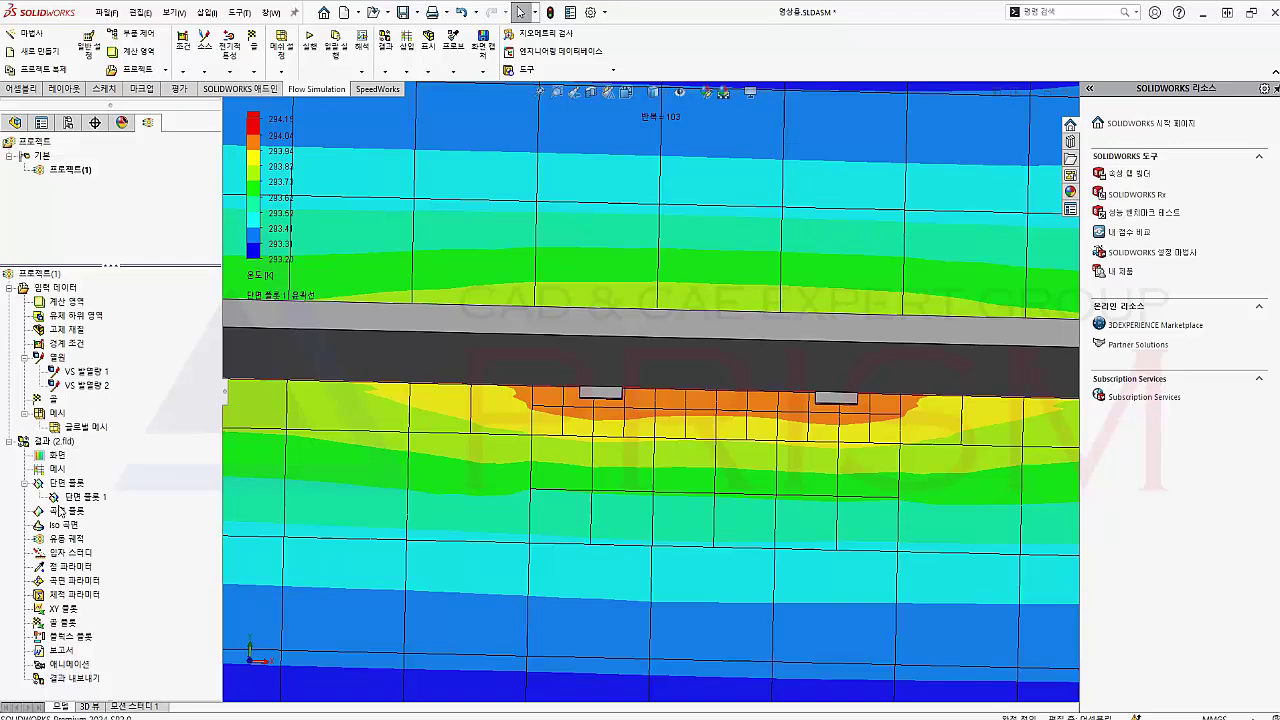
scroll(605, 410, down, 3)
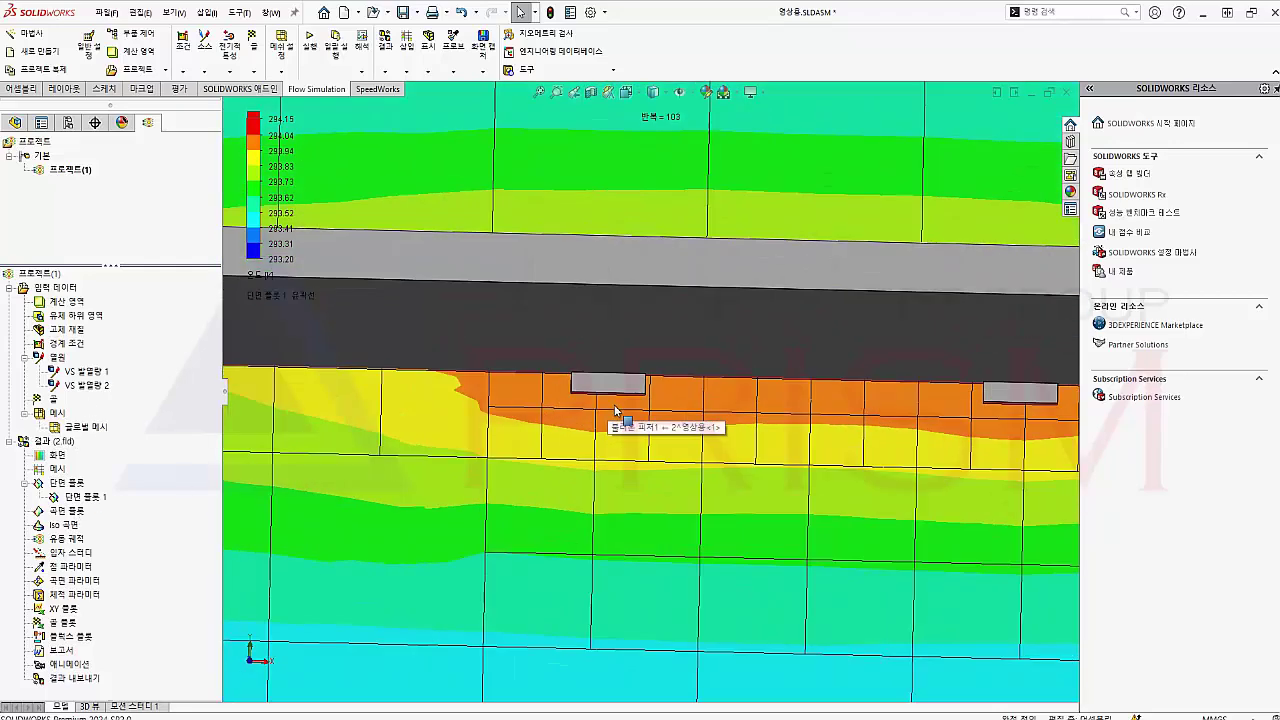
scroll(615, 410, down, 2)
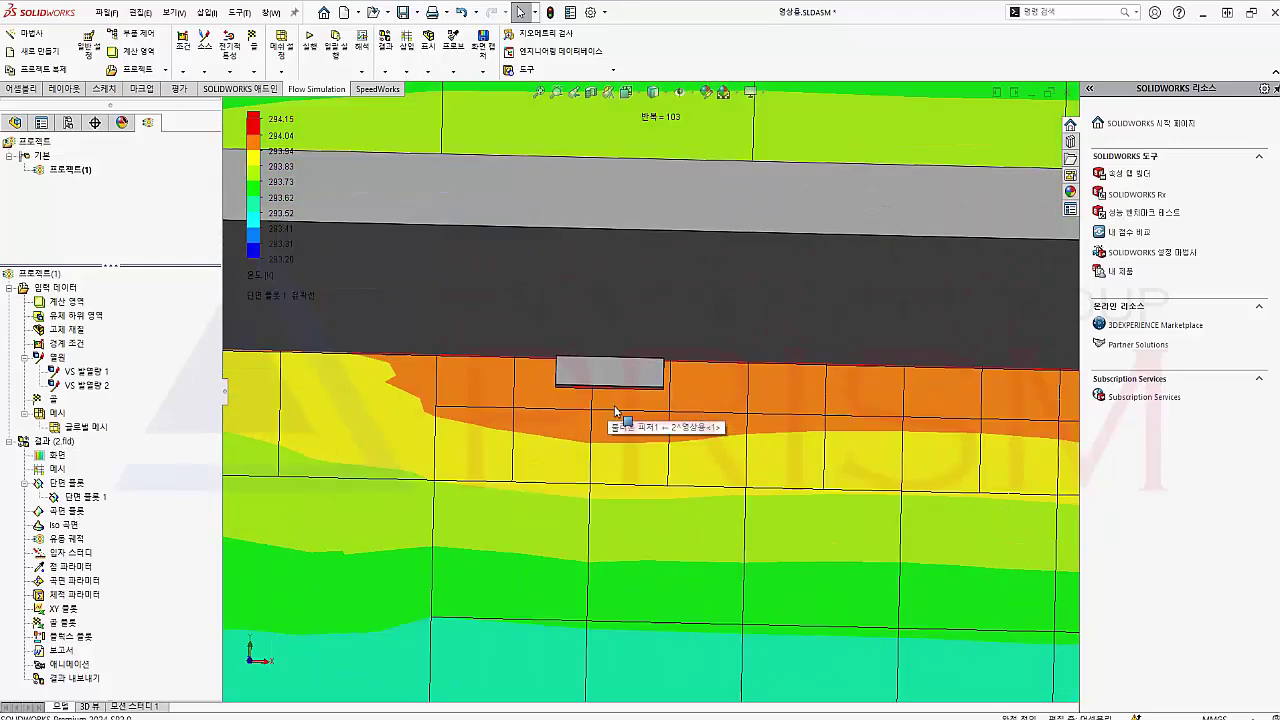
scroll(615, 410, up, 2)
scroll(616, 411, up, 1)
scroll(617, 412, up, 1)
scroll(618, 415, up, 1)
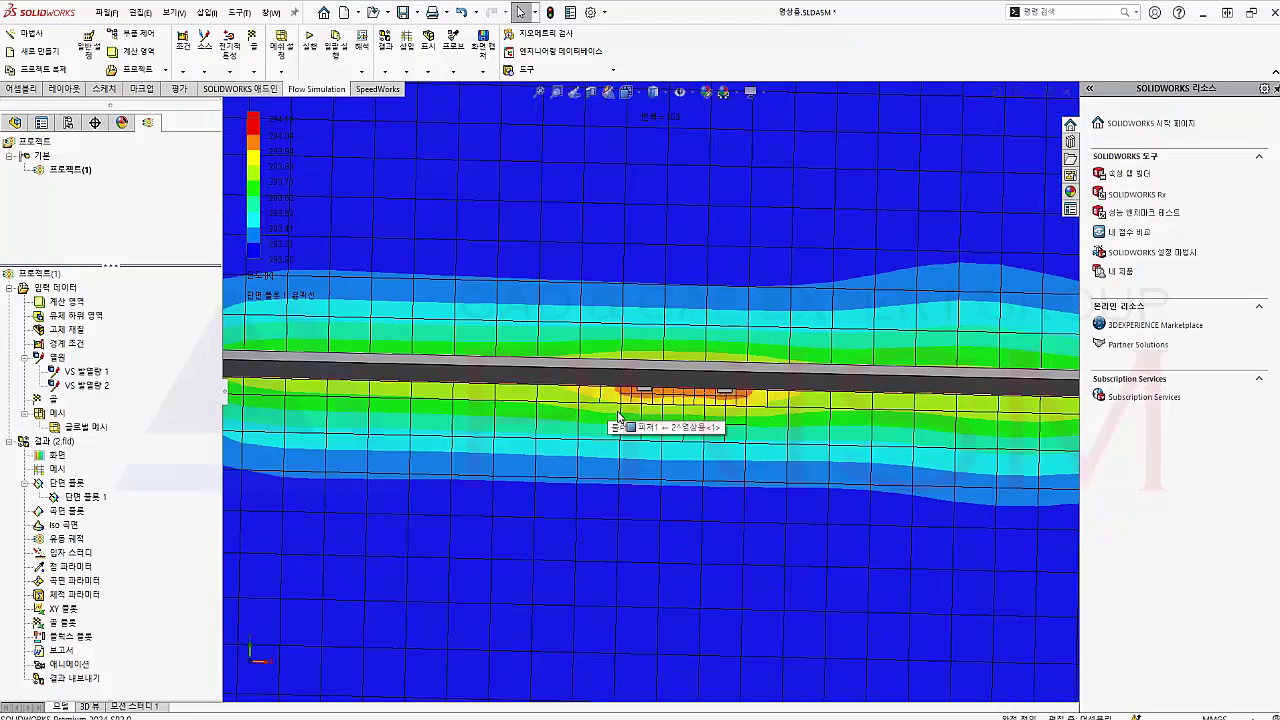
scroll(618, 416, up, 3)
scroll(620, 418, up, 2)
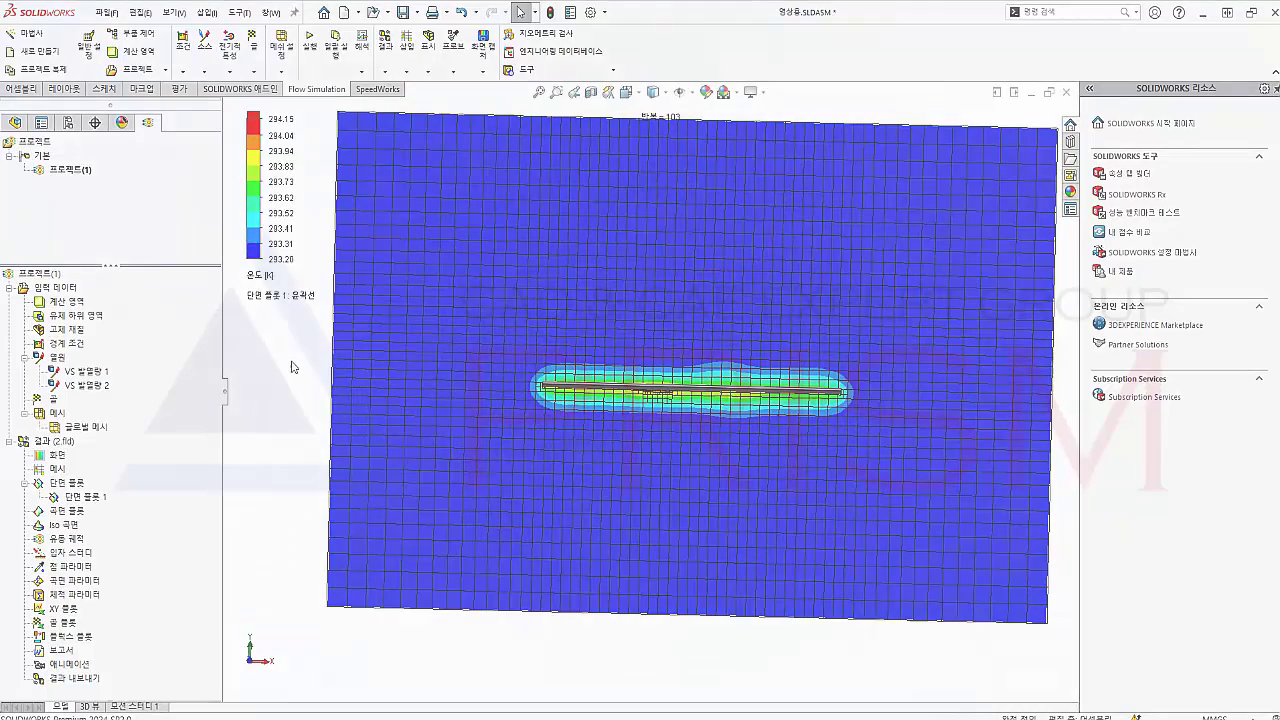